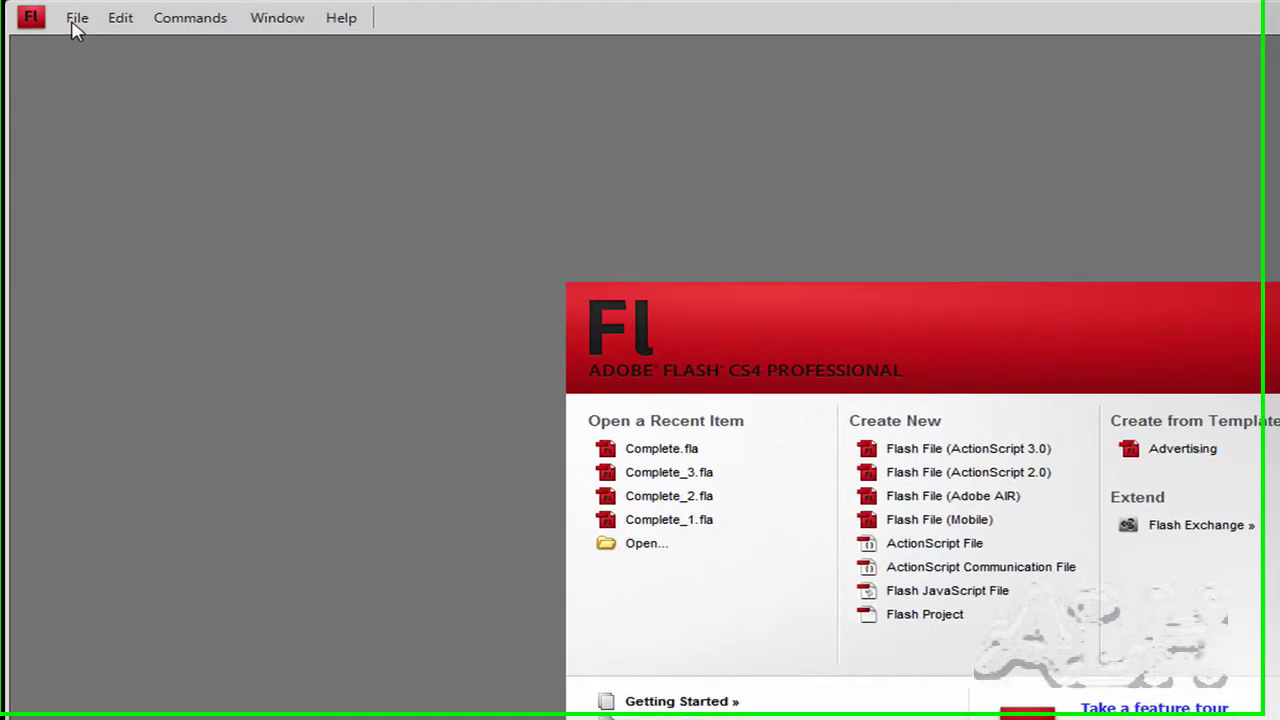
- Create a new document and give the Rectangle tool a blue fill and a 12-point black stroke
click(77, 18)
click(86, 44)
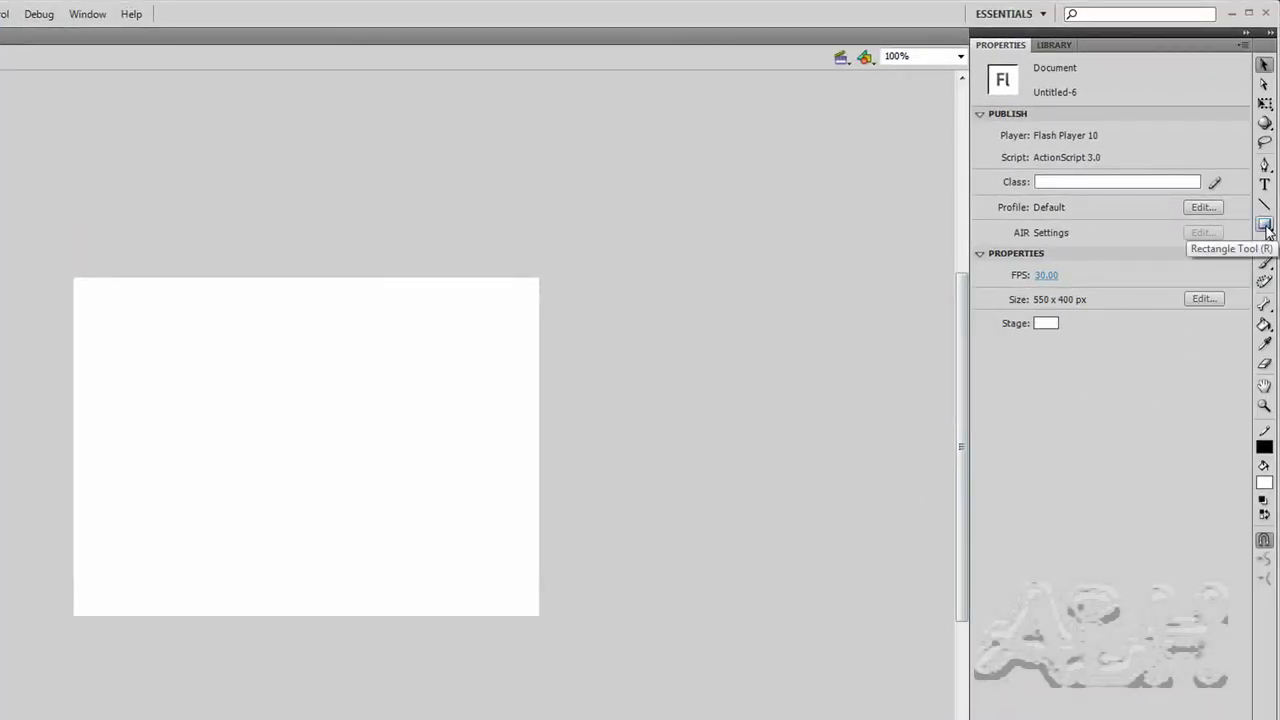
click(1265, 226)
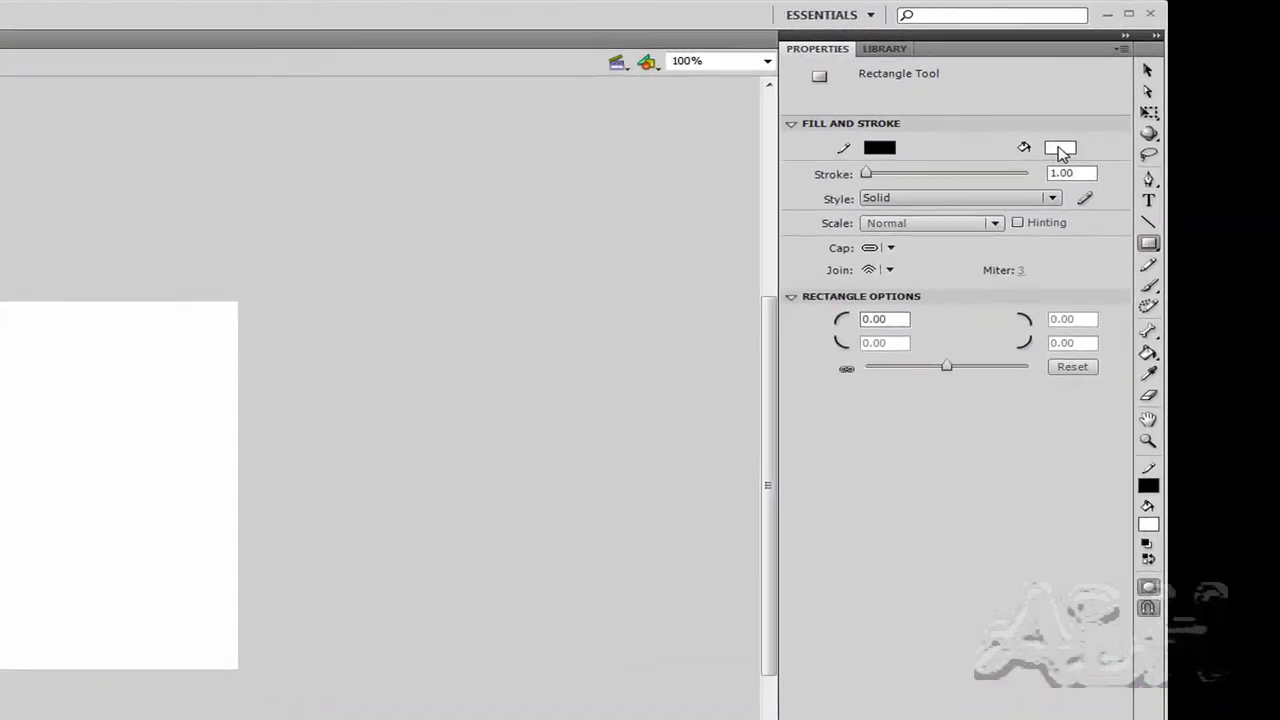
click(1142, 142)
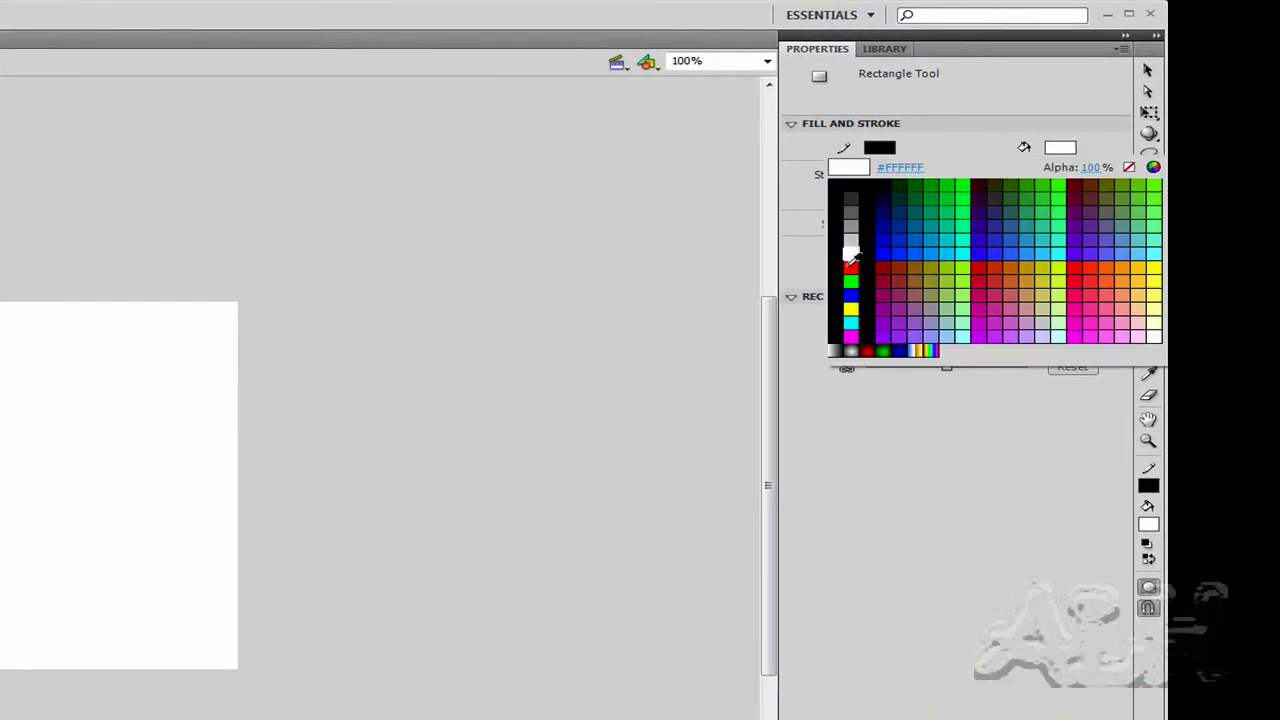
click(850, 295)
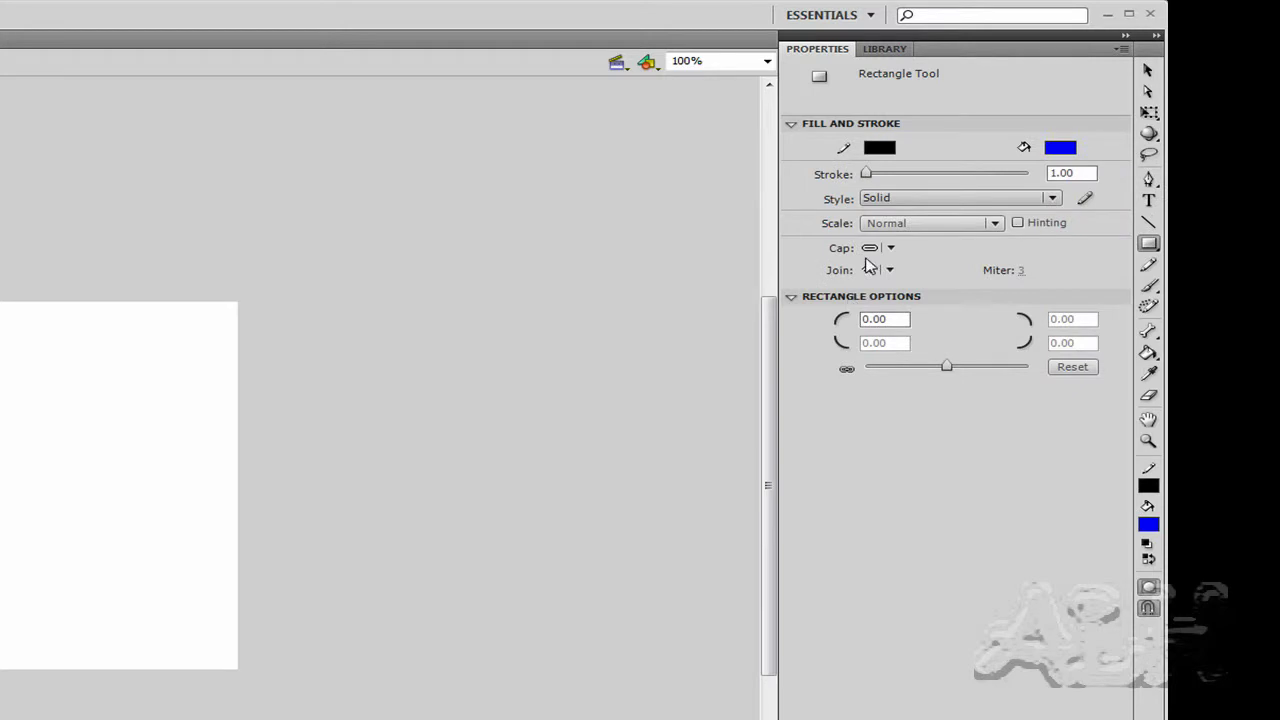
click(885, 150)
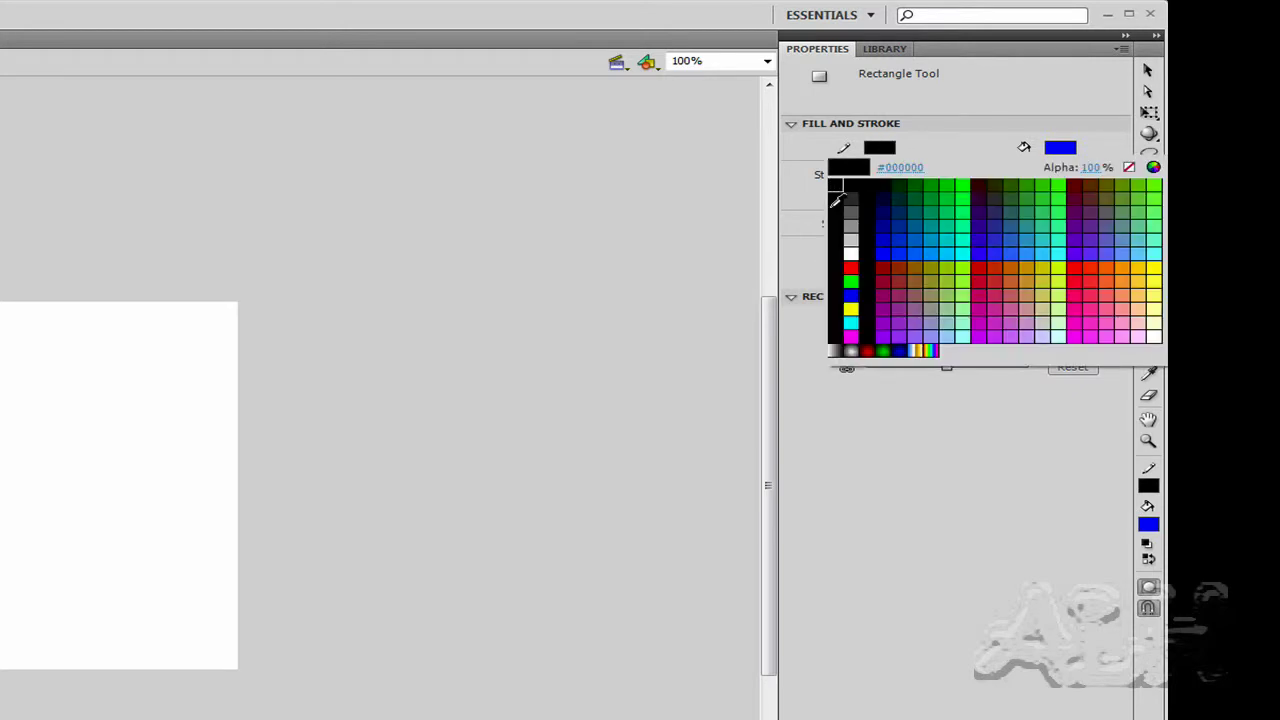
click(832, 205)
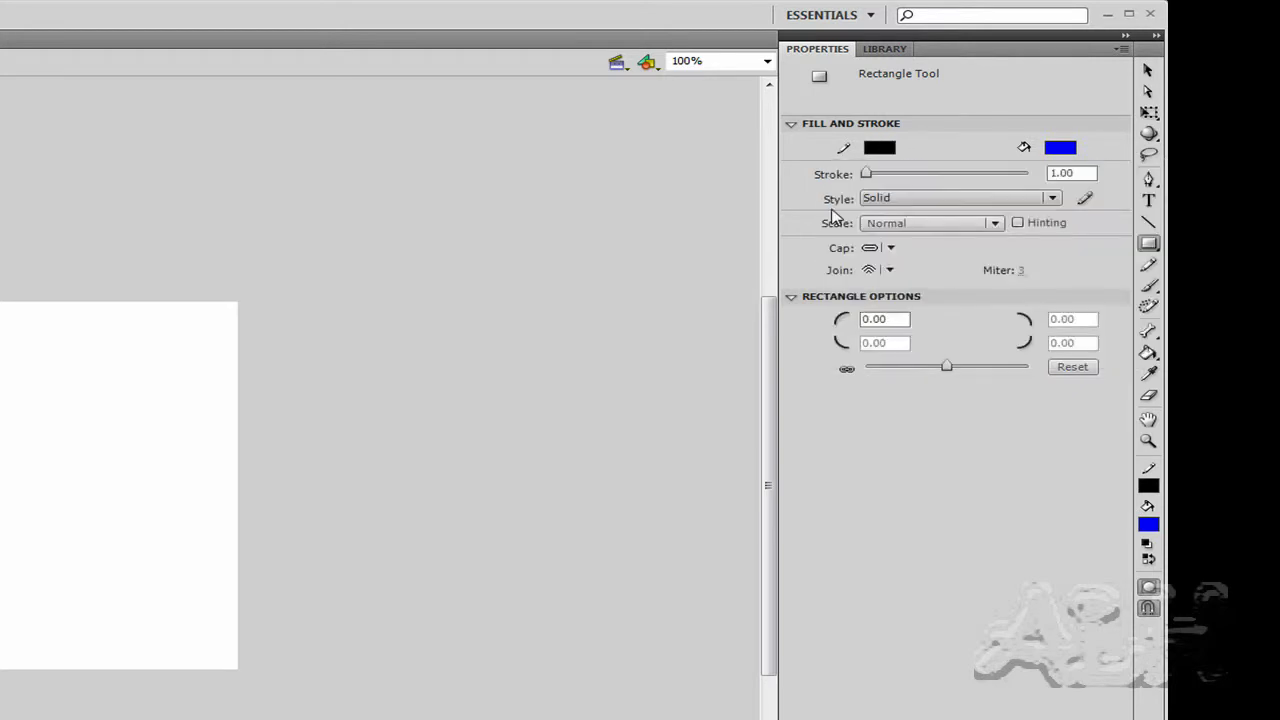
double_click(1062, 174)
text(12)
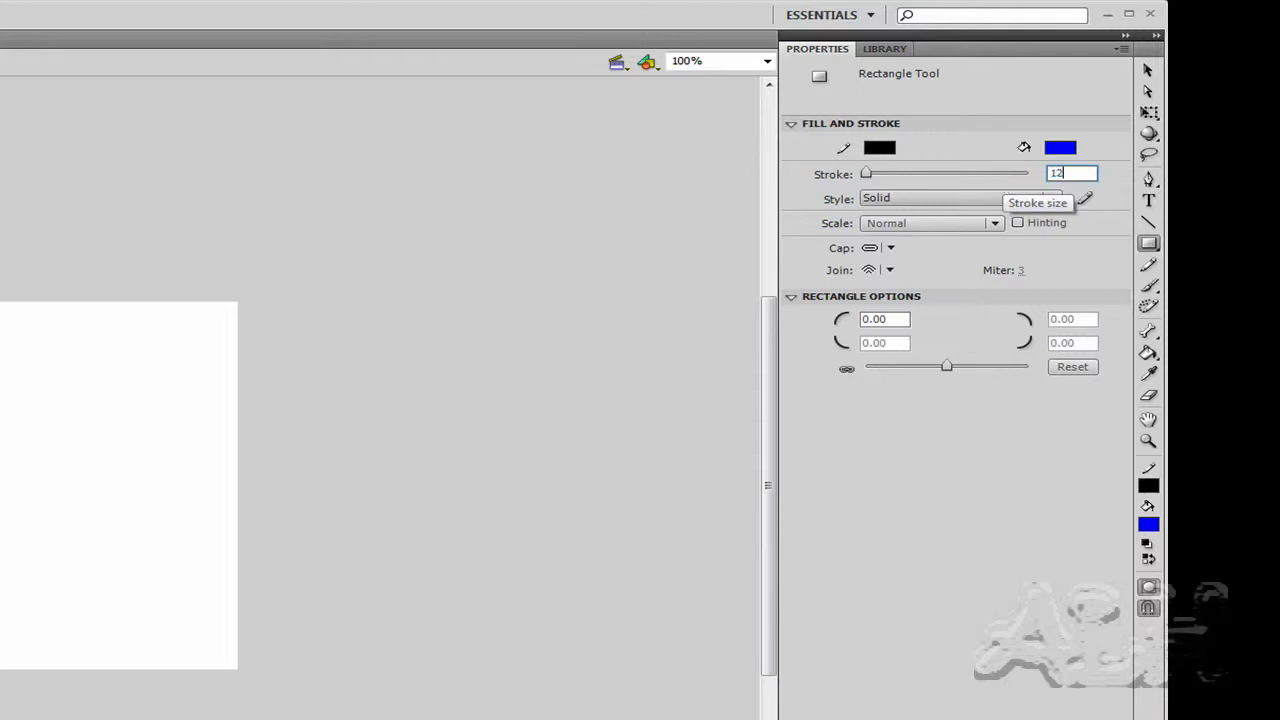
key(Return)
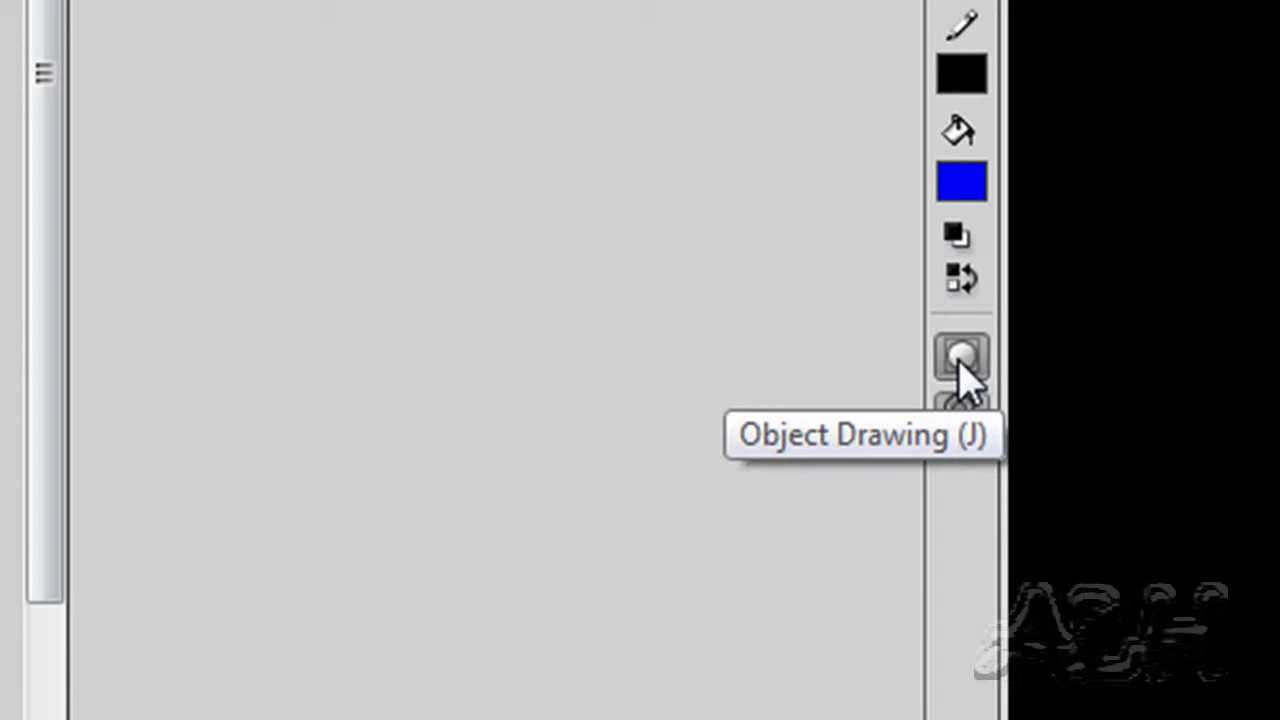
- With Object Drawing off, draw one blue square near the top left, undoing two extra rectangles
click(958, 360)
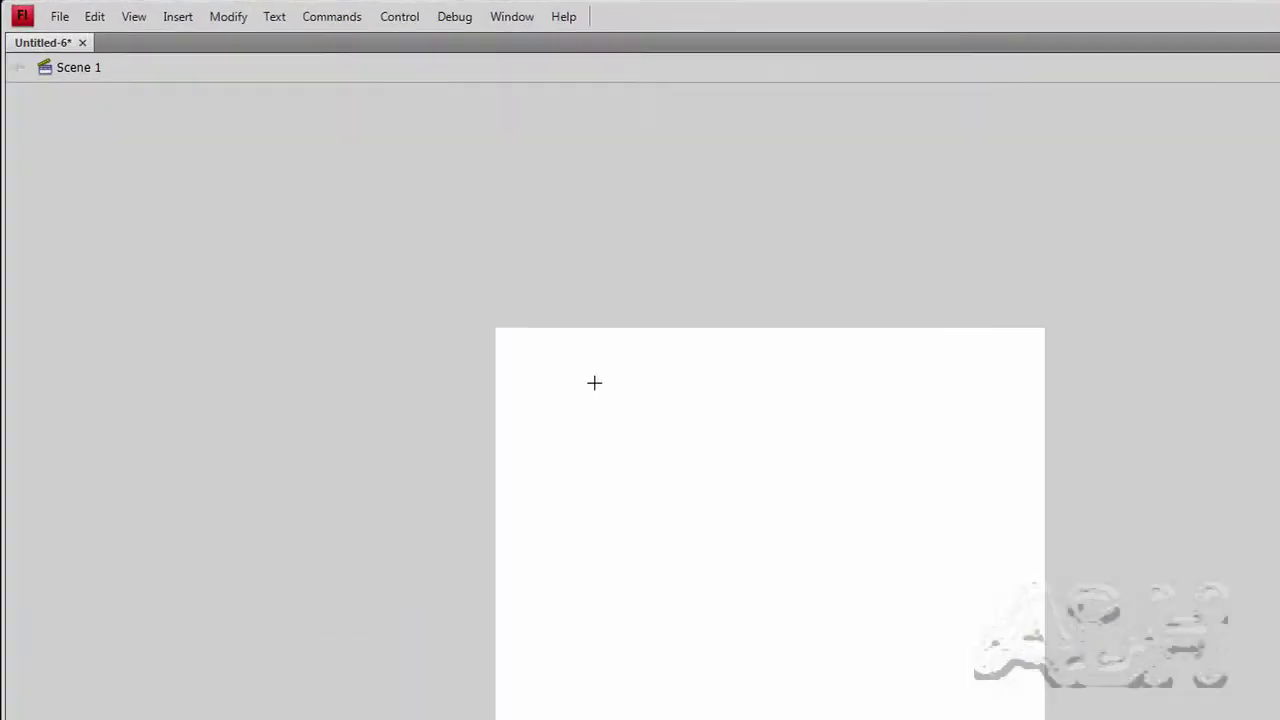
drag(421, 230, 471, 280)
drag(676, 467, 693, 483)
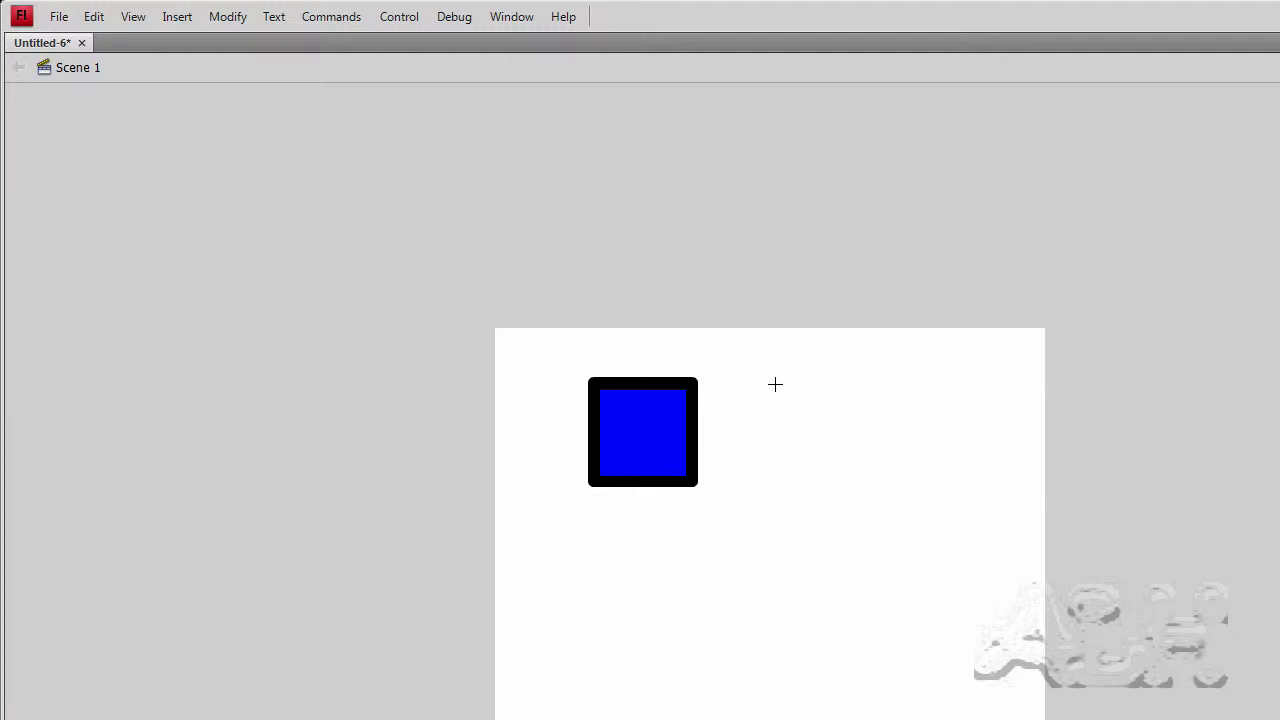
mouse_move(775, 384)
mouse_down()
mouse_move(806, 504)
mouse_move(820, 510)
mouse_up()
mouse_move(857, 406)
mouse_down()
mouse_move(886, 440)
mouse_move(988, 451)
mouse_up()
key(v)
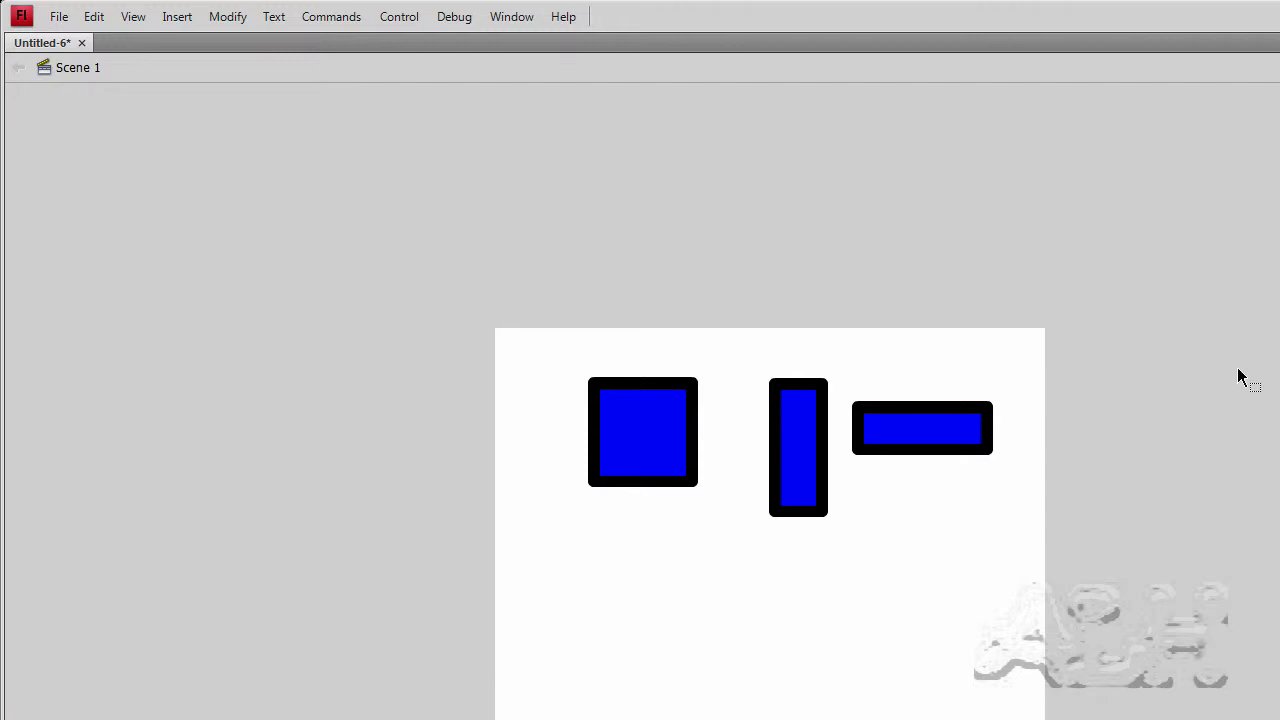
key(ctrl+z)
key(ctrl+z)
key(r)
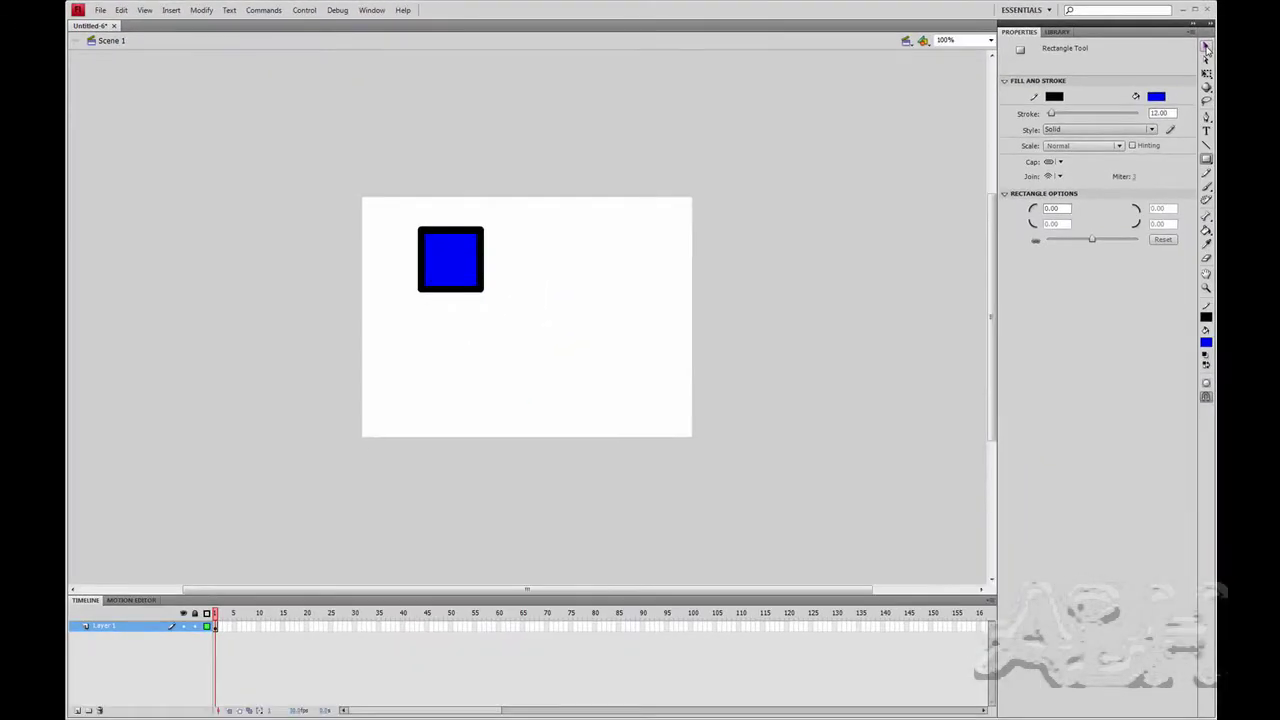
key(v)
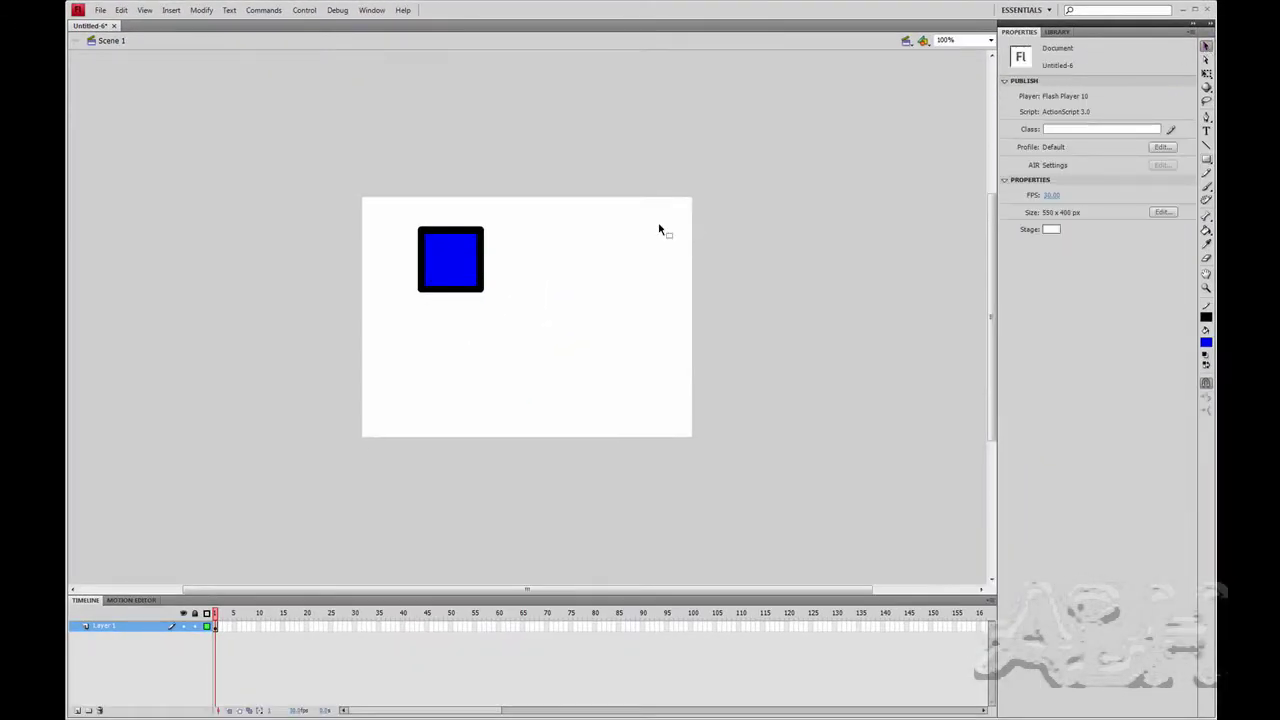
- Select the square's fill and outline edges separately, then enable Object Drawing for the Rectangle tool
click(457, 251)
click(476, 254)
click(480, 257)
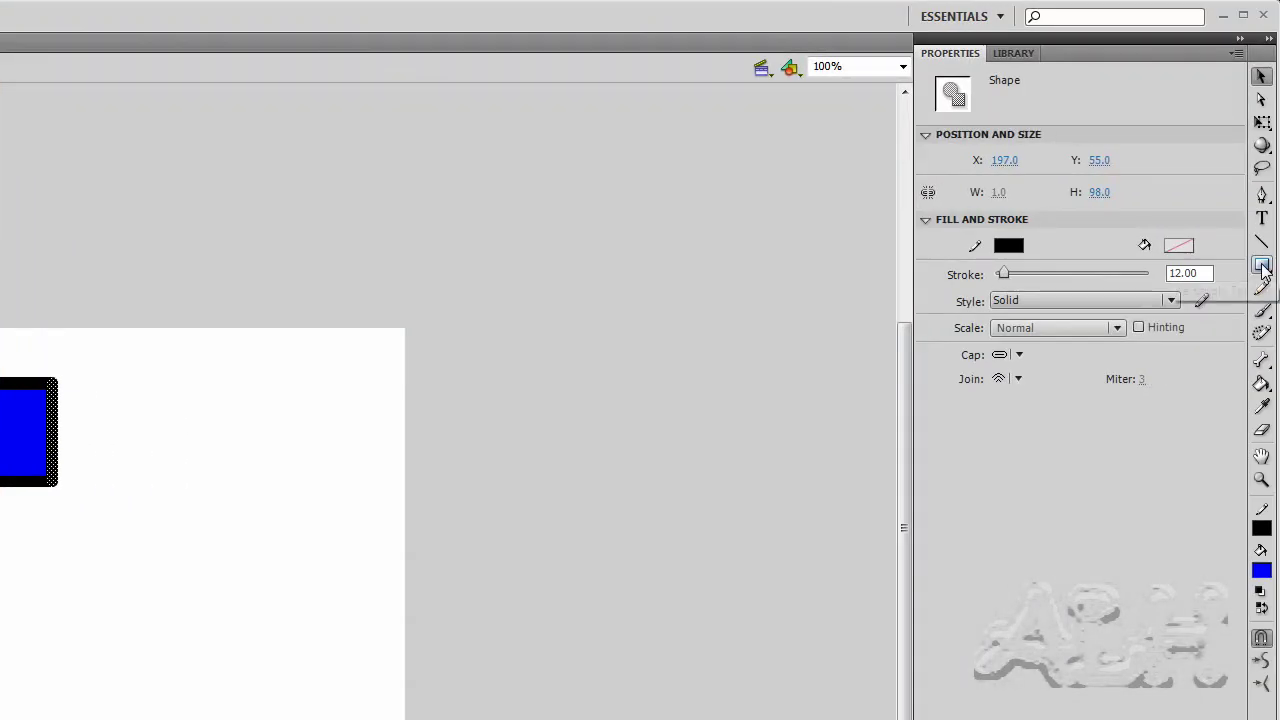
click(1262, 266)
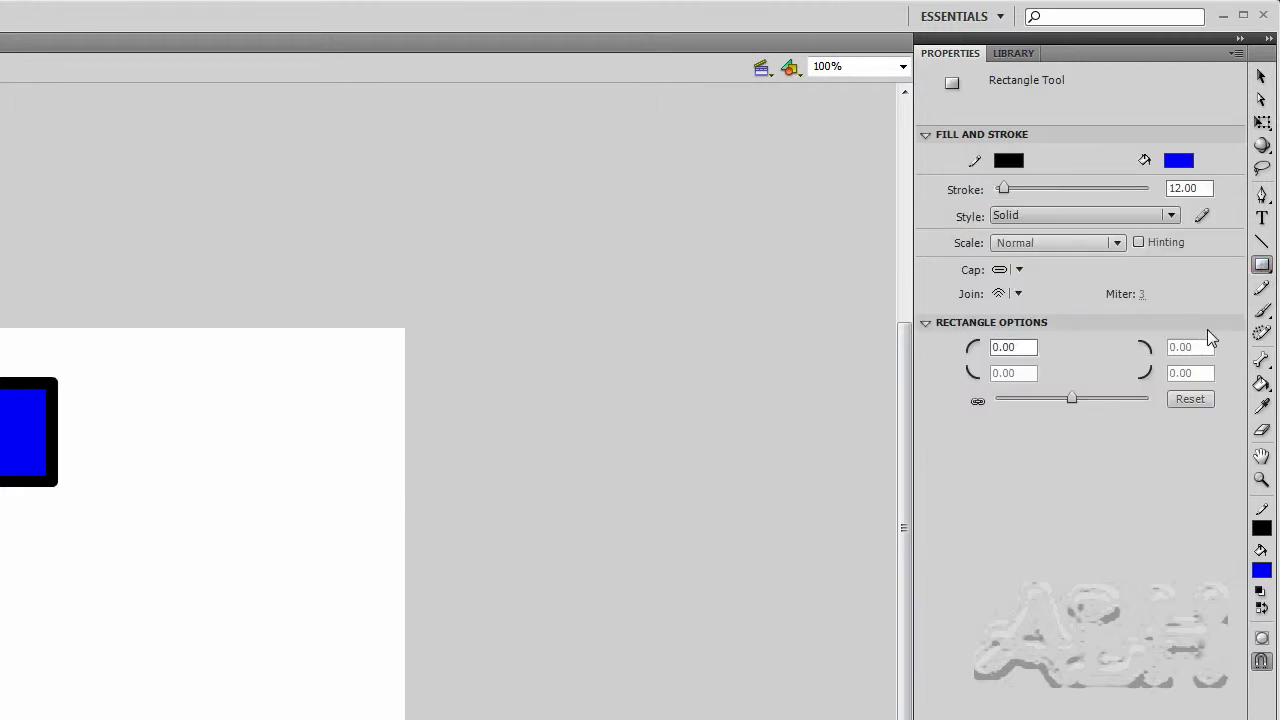
click(1262, 638)
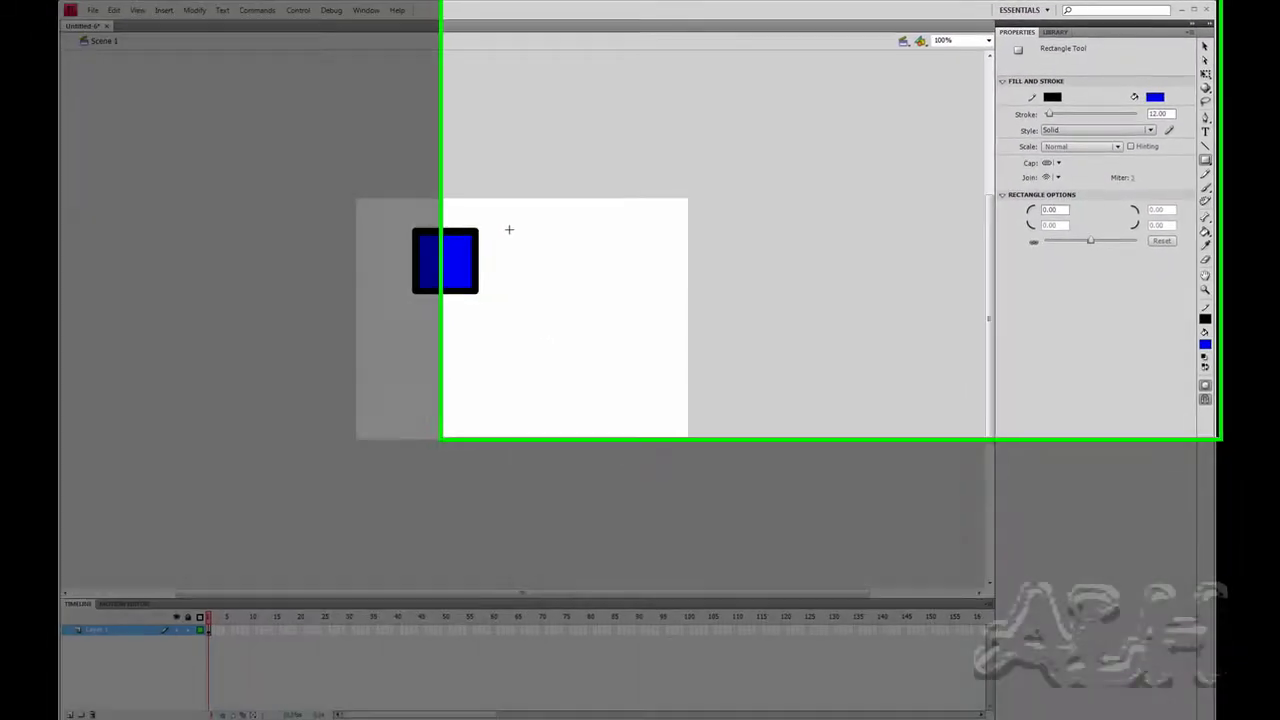
- Draw a second square as a drawing object right of the first, then compare selecting each square
drag(514, 228, 560, 292)
drag(187, 487, 187, 487)
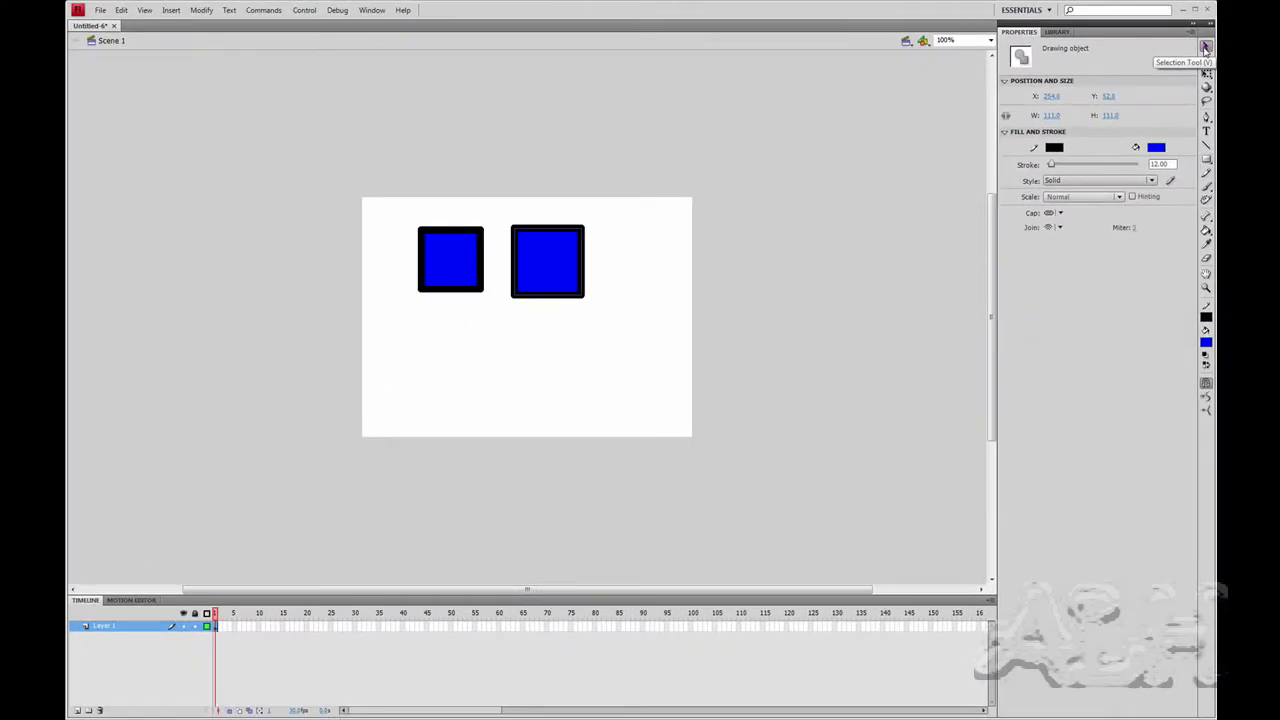
click(1205, 48)
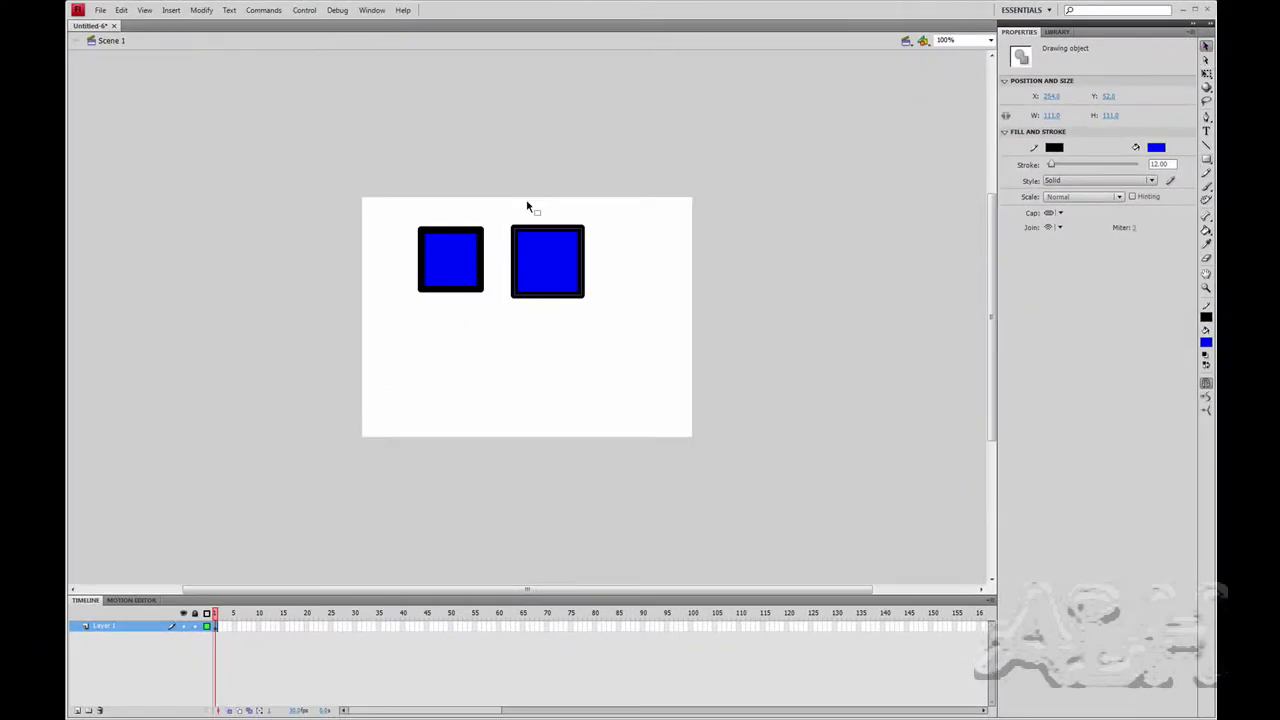
click(456, 260)
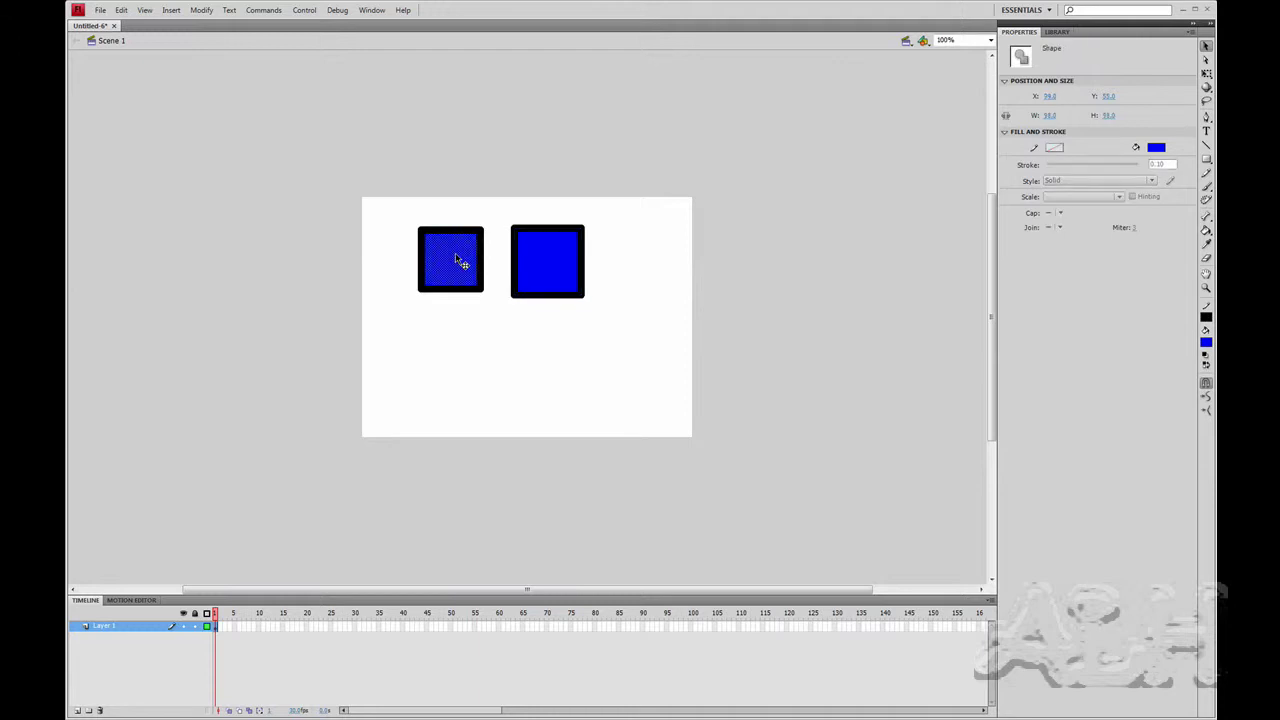
click(462, 231)
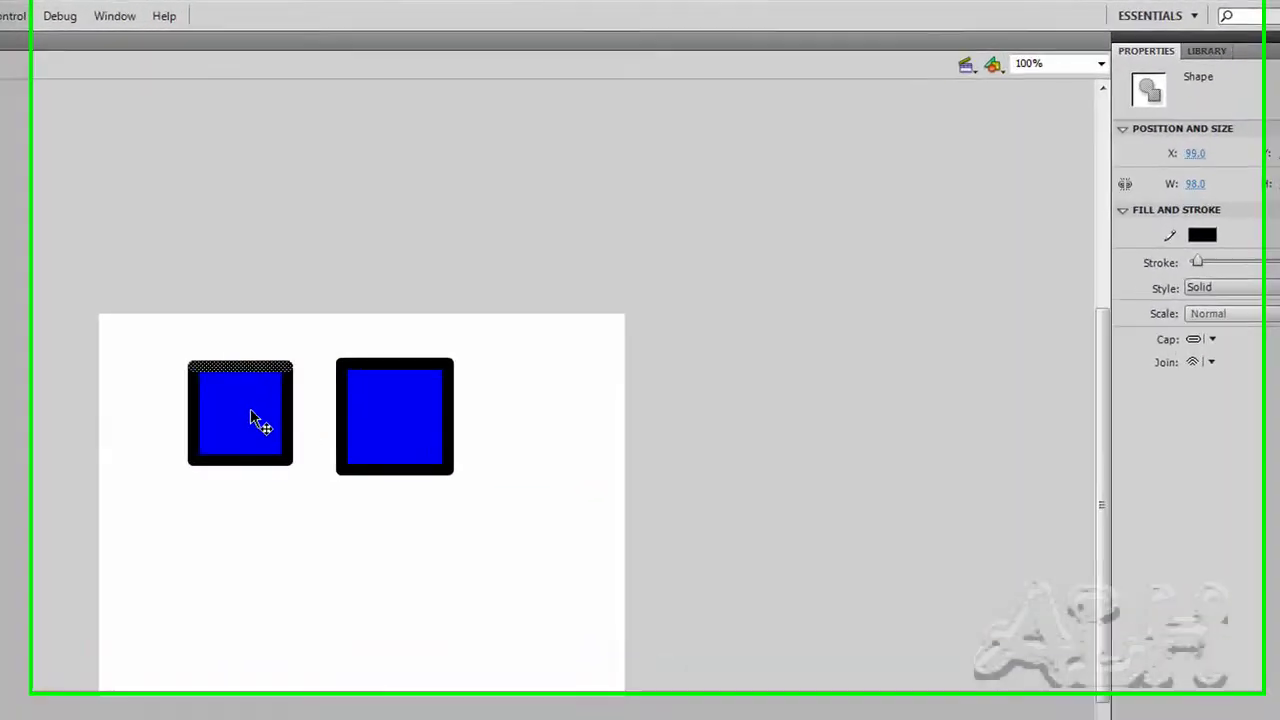
click(251, 411)
click(383, 437)
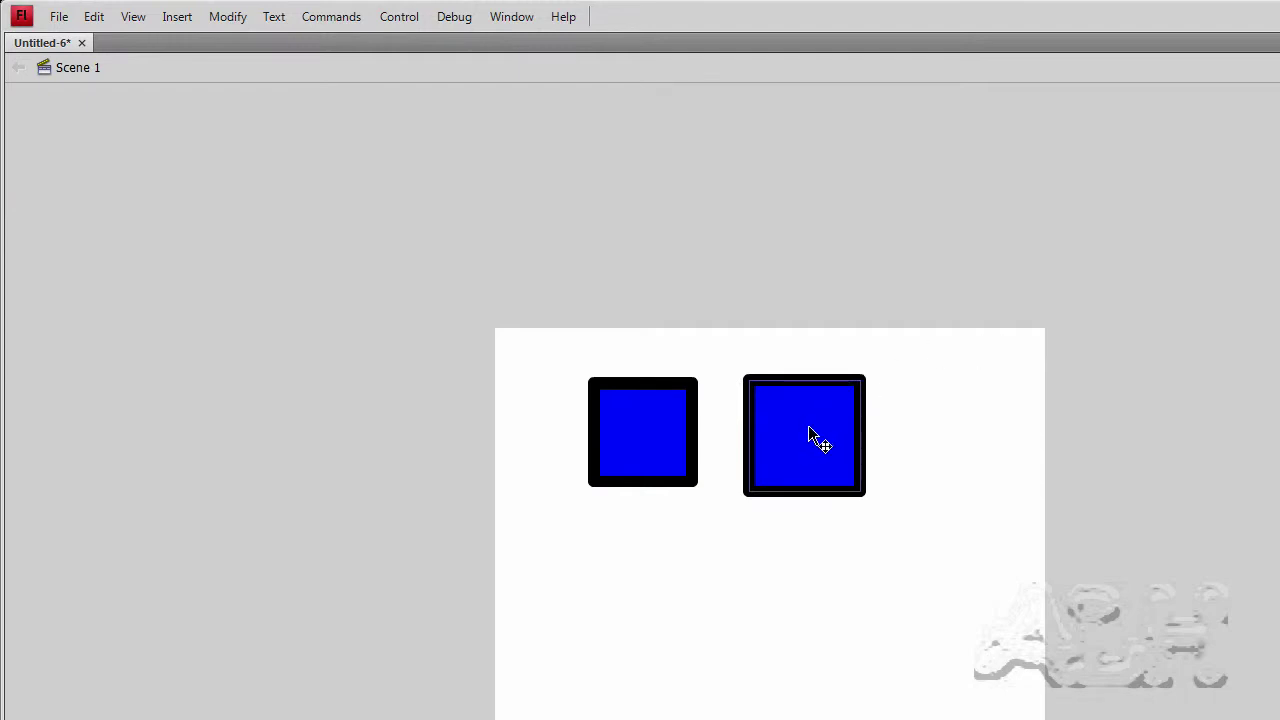
- Open the right-hand drawing object for editing so its edges can be bent into curves
double_click(811, 428)
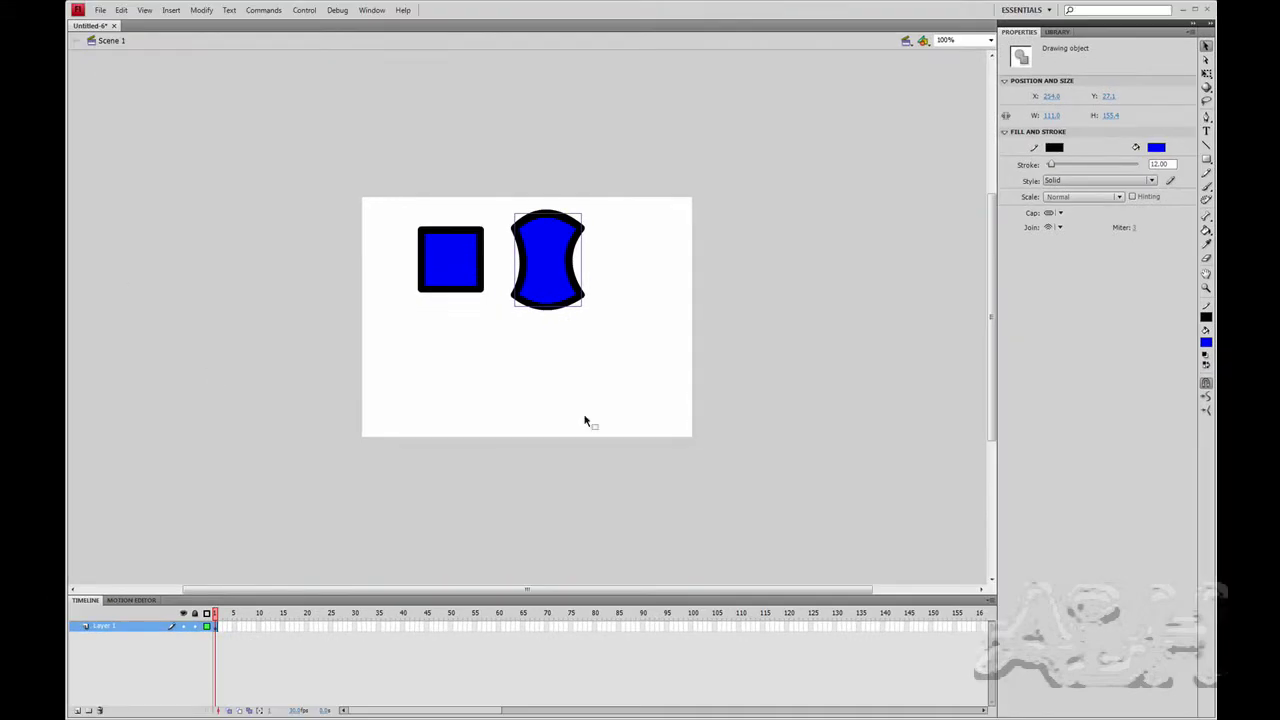
- Drag the curved shape over the left square and back, then select that square's fill and stroke
mouse_move(544, 262)
mouse_down()
mouse_move(586, 259)
mouse_move(540, 262)
mouse_up()
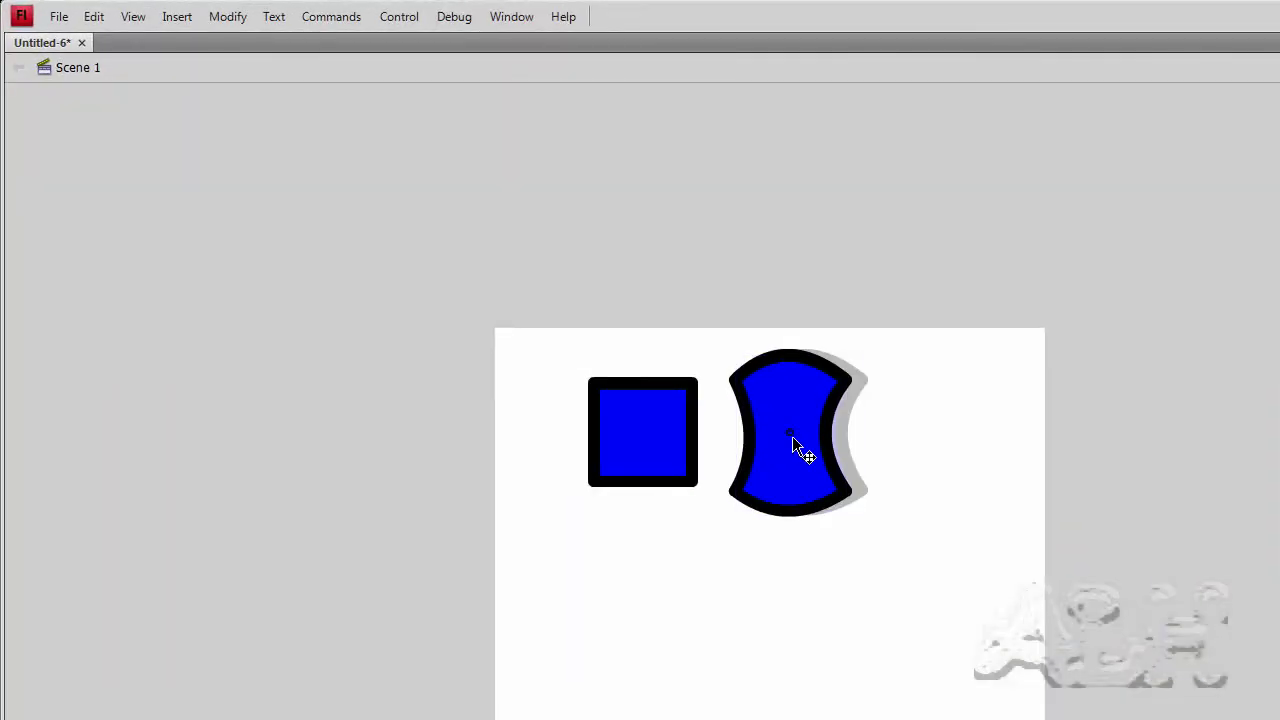
drag(792, 436, 653, 447)
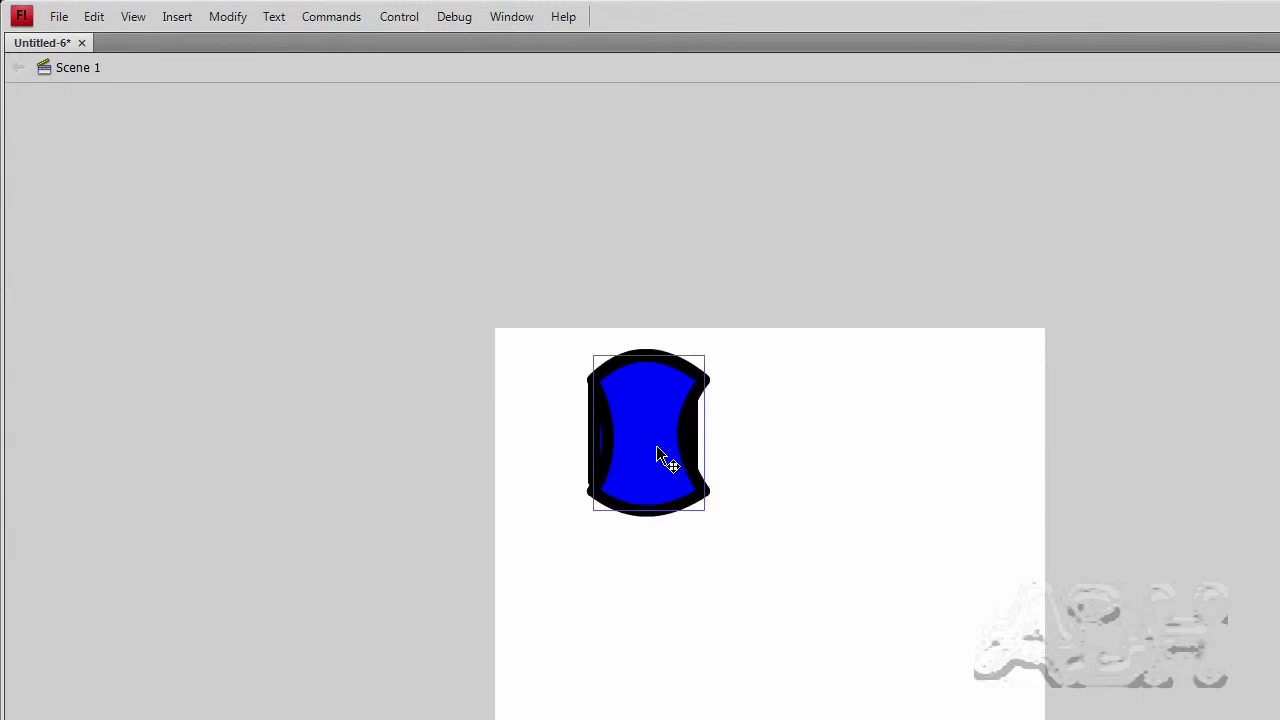
click(657, 447)
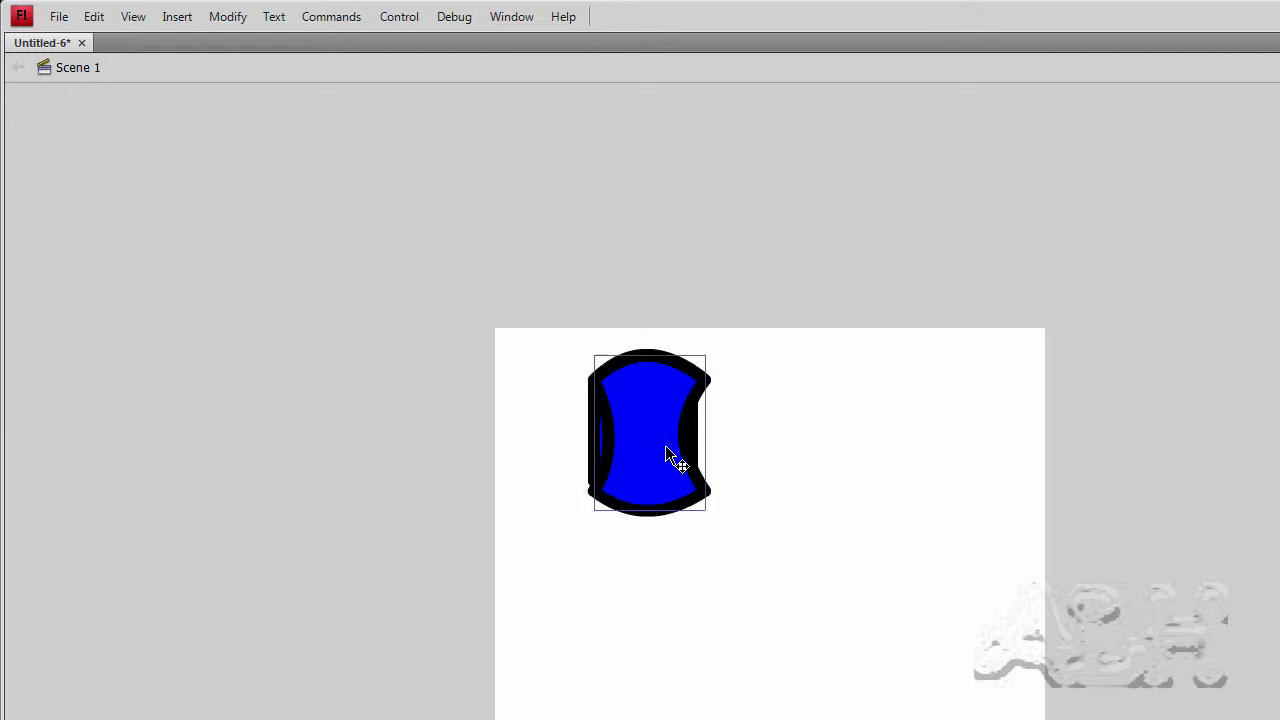
click(849, 443)
drag(651, 449, 825, 450)
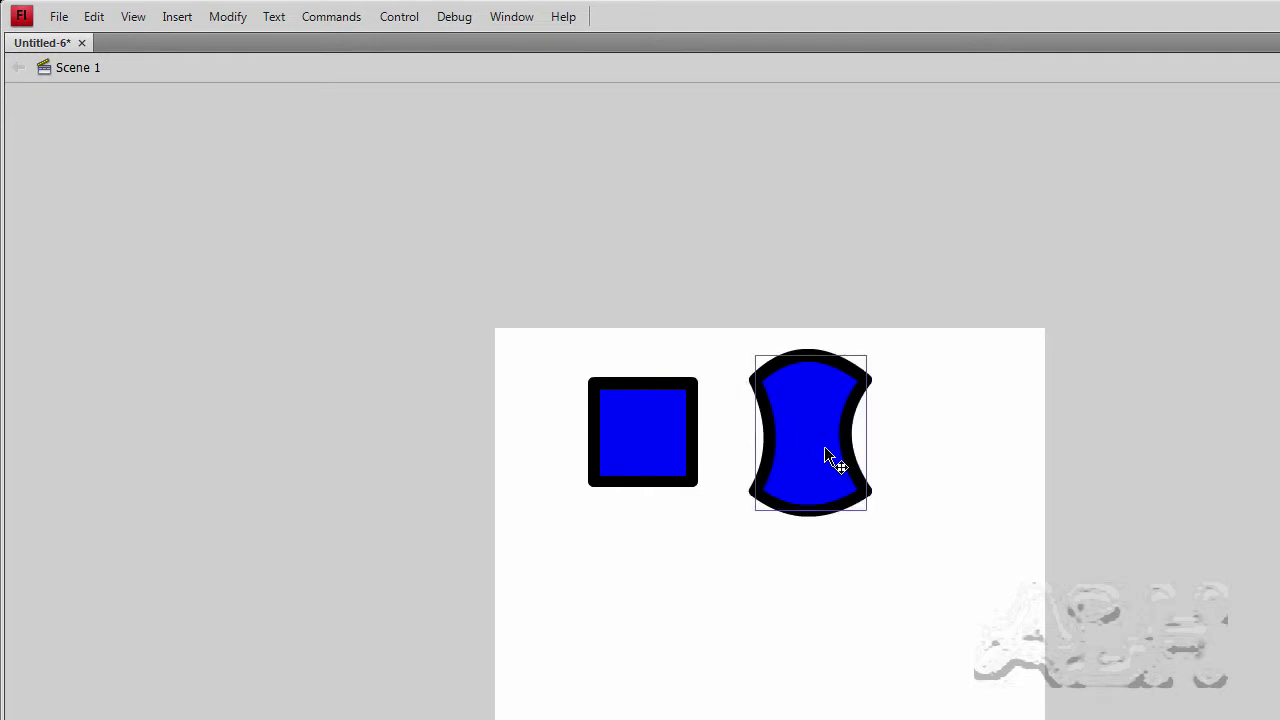
drag(826, 454, 805, 456)
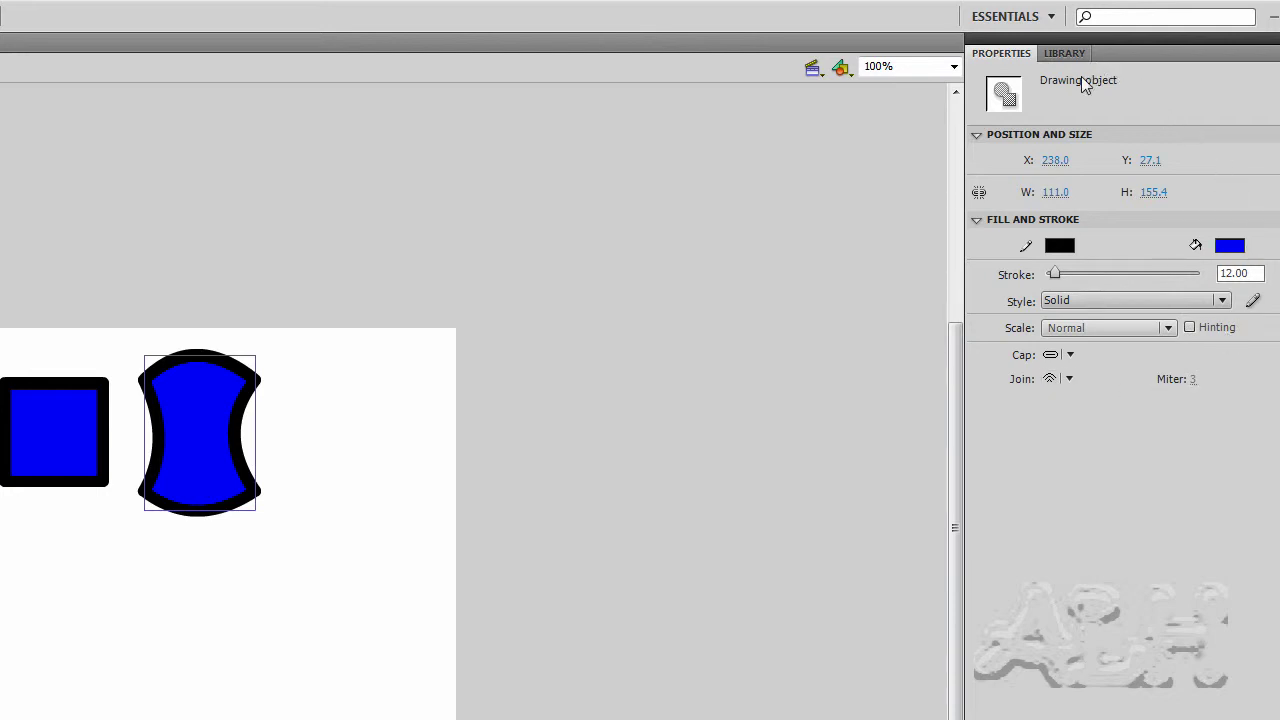
click(64, 479)
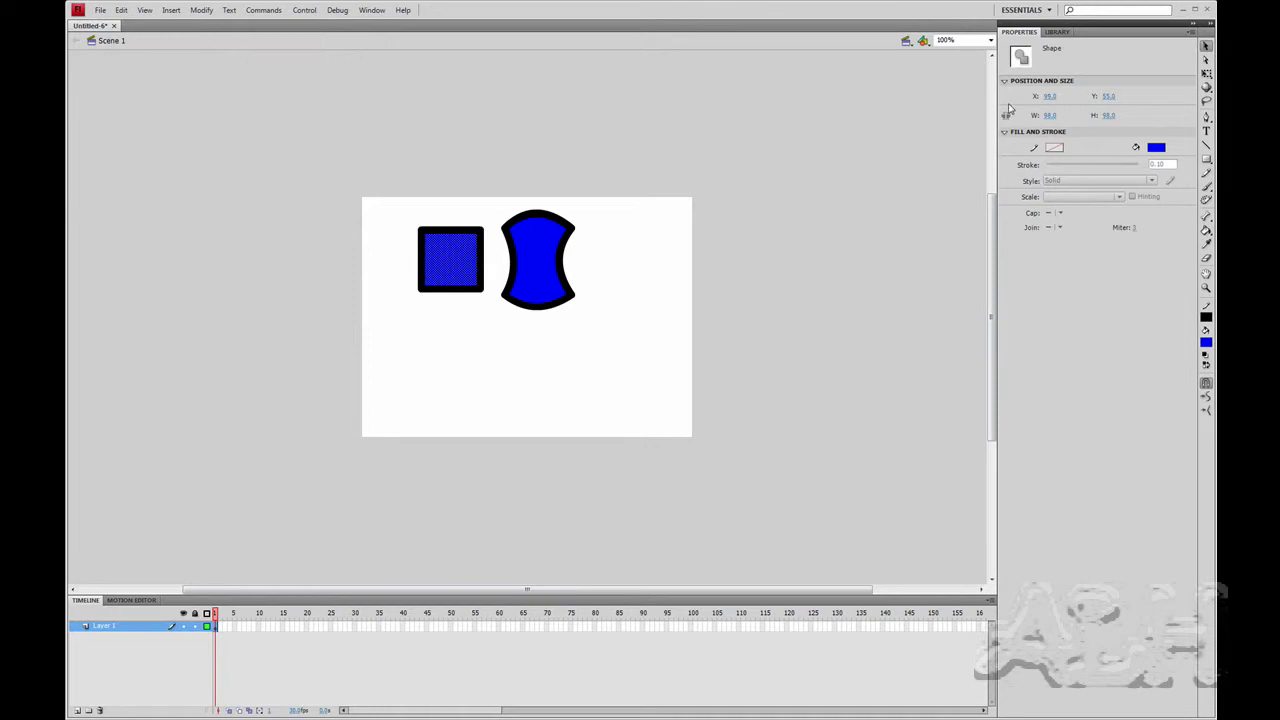
double_click(463, 280)
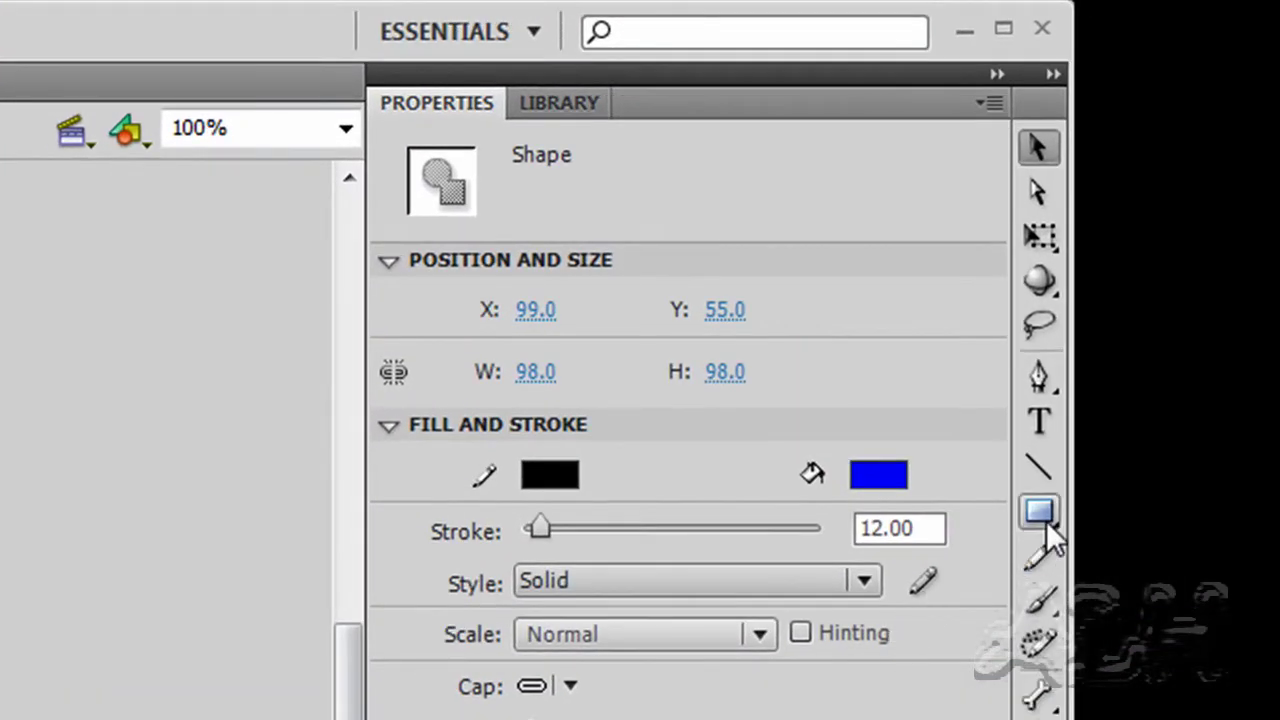
- Draw a third blue, black-outlined square right of the curved shape and select its fill
click(1046, 518)
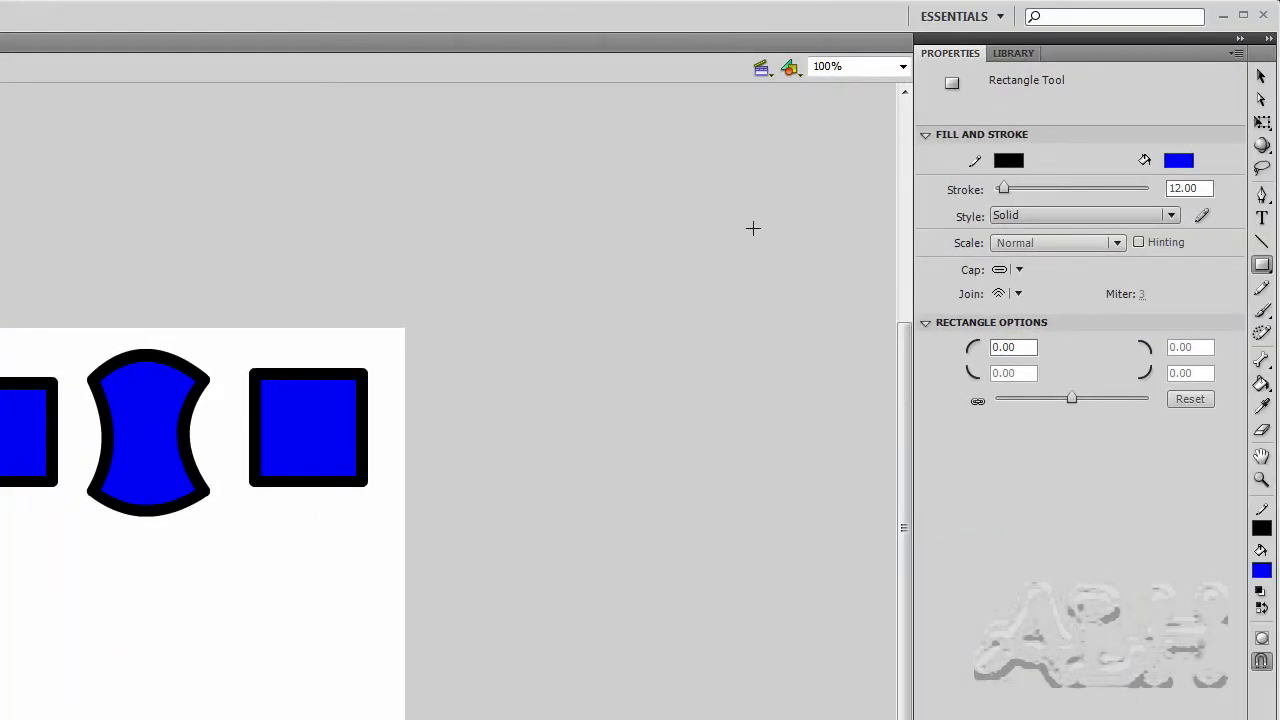
click(1261, 77)
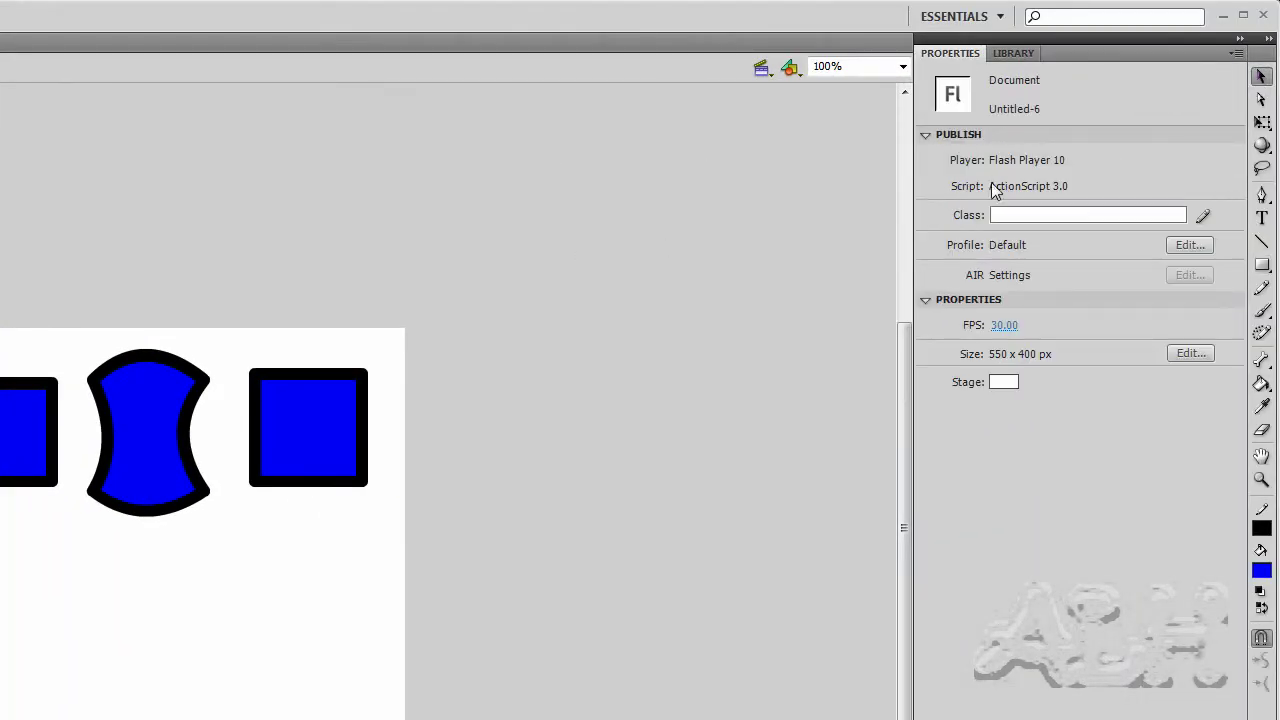
click(301, 424)
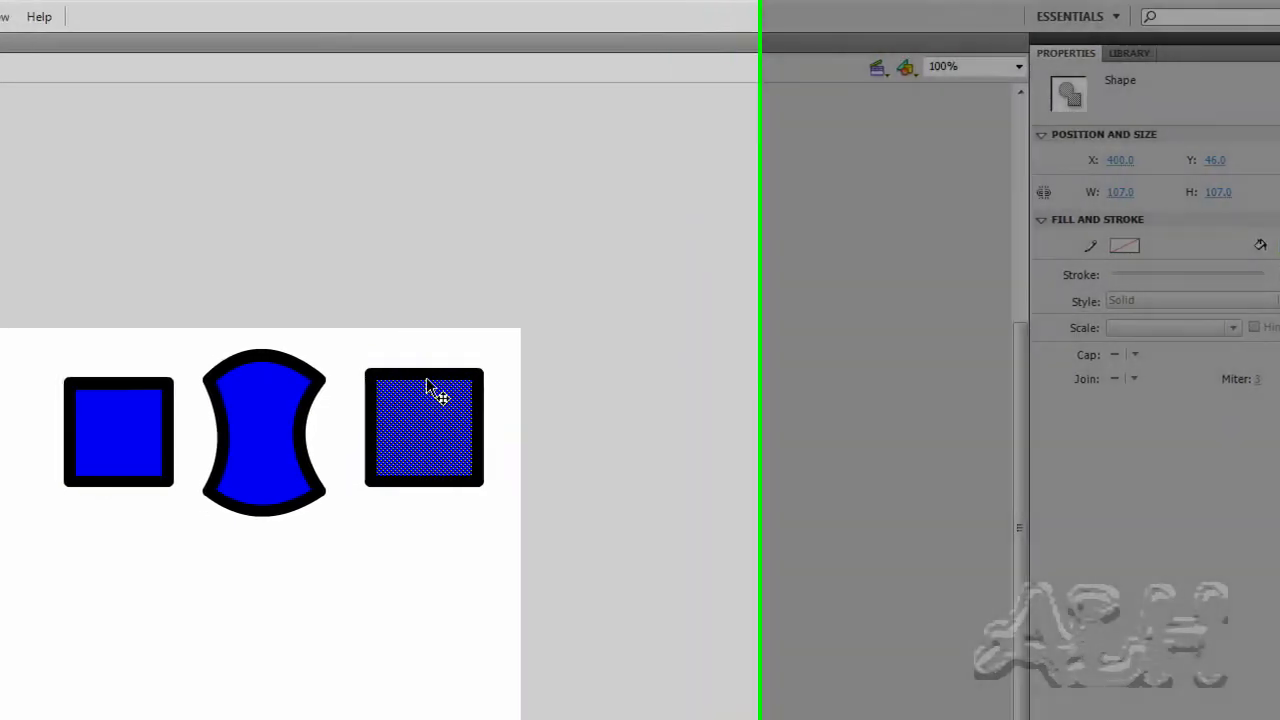
- Click the right square's top edge and fill separately, then marquee-select the whole square
click(310, 376)
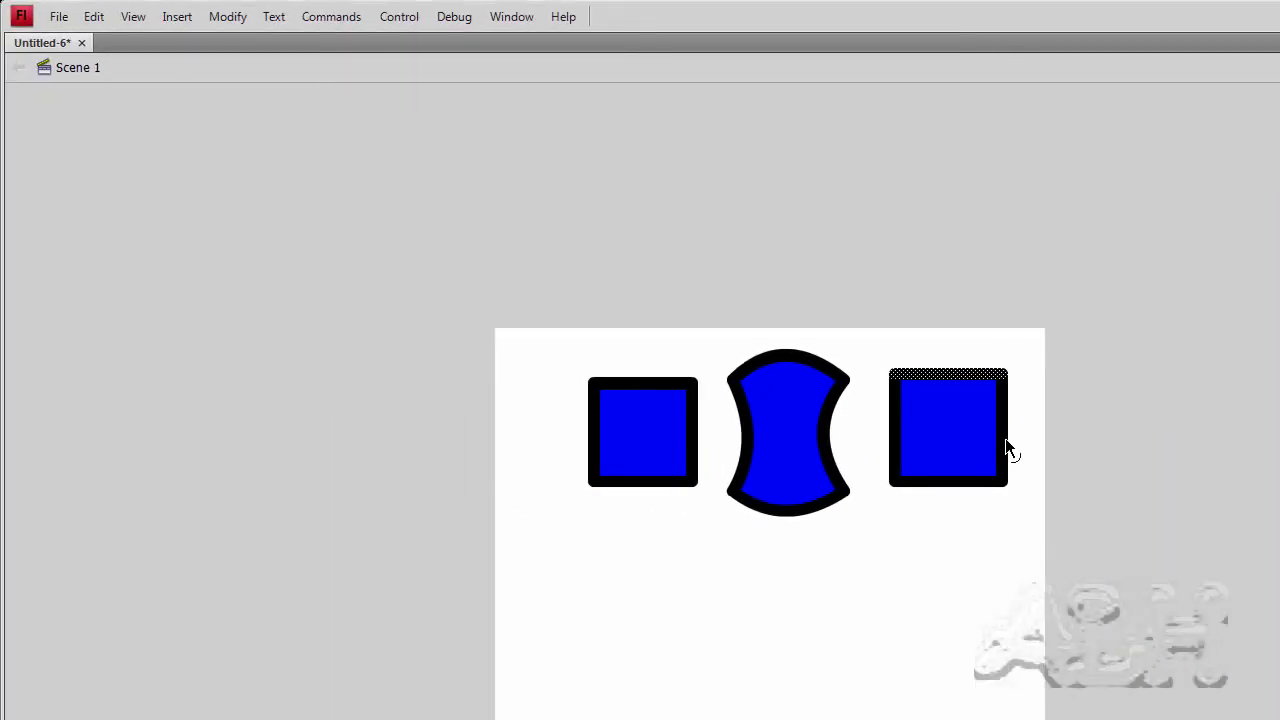
click(1010, 440)
click(964, 435)
click(874, 350)
mouse_move(871, 350)
mouse_down()
mouse_move(989, 493)
mouse_move(1028, 509)
mouse_up()
- Group the right square with Modify > Group, drag it to test, then select the middle shape
click(234, 19)
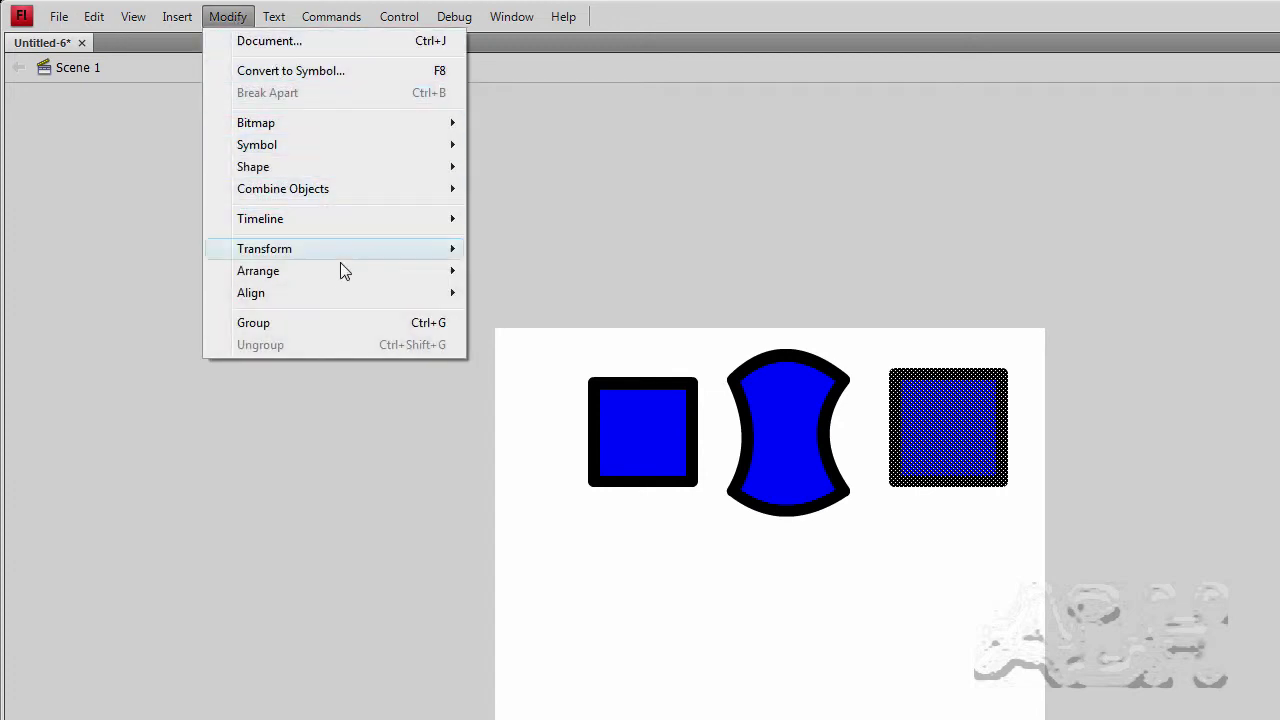
click(360, 322)
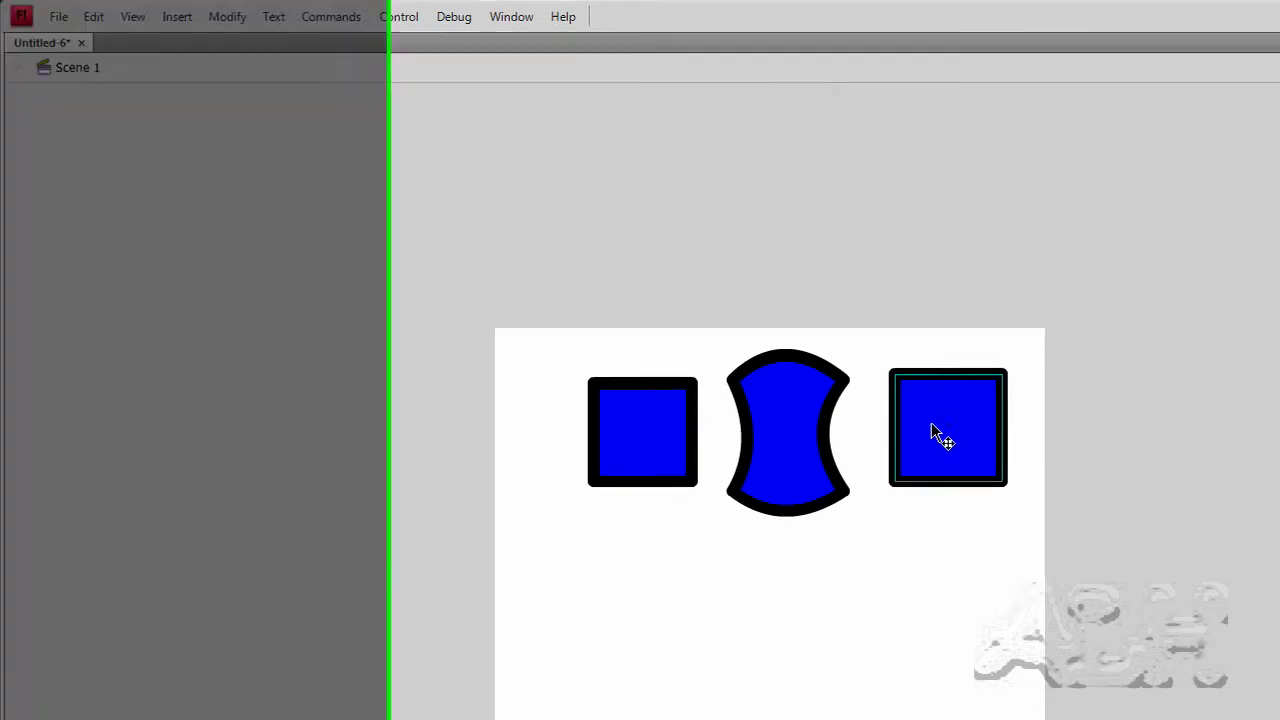
drag(937, 415, 923, 442)
drag(672, 420, 686, 388)
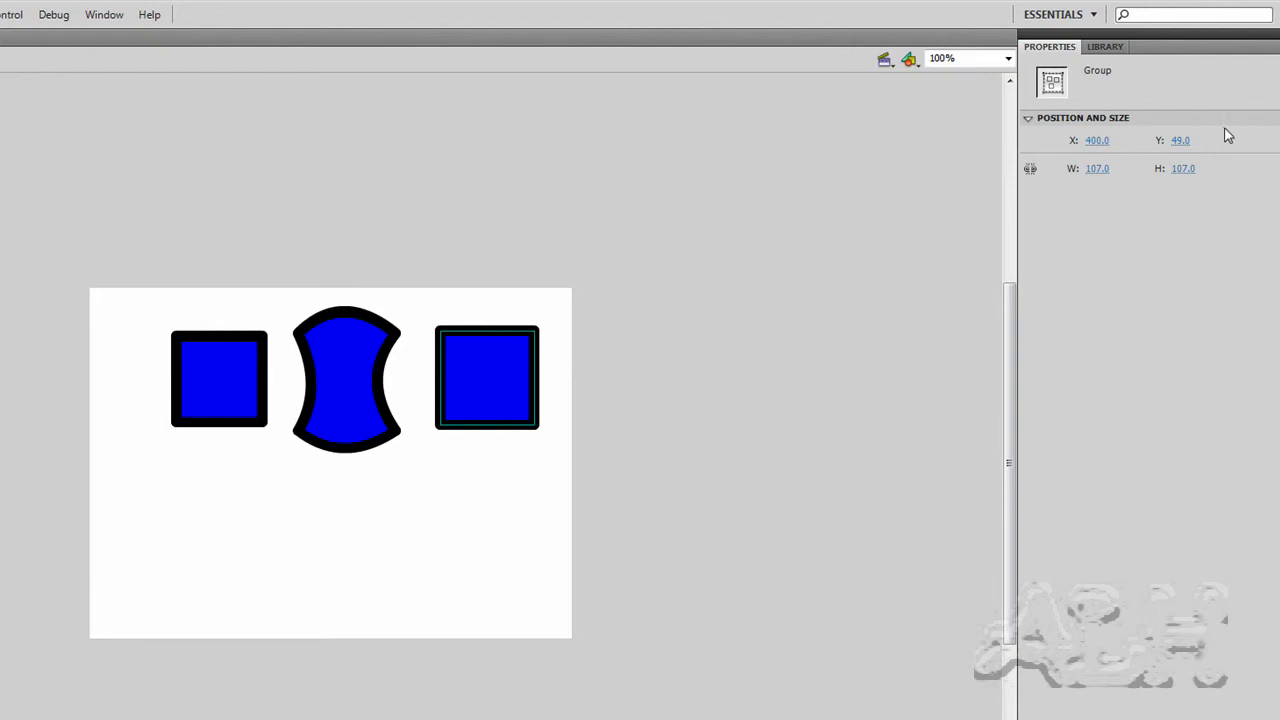
click(352, 370)
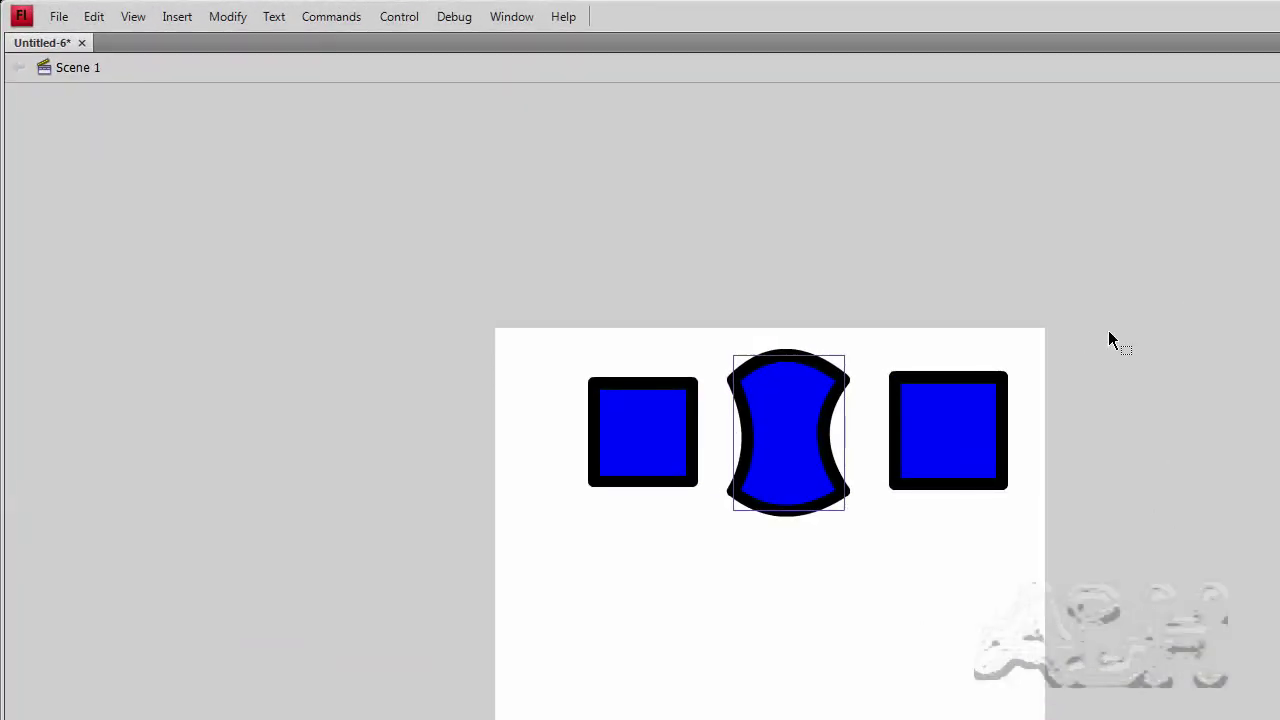
- Marquee all three shapes, group them with Modify > Group, and drag the group slightly left
click(1110, 340)
drag(1018, 338, 526, 526)
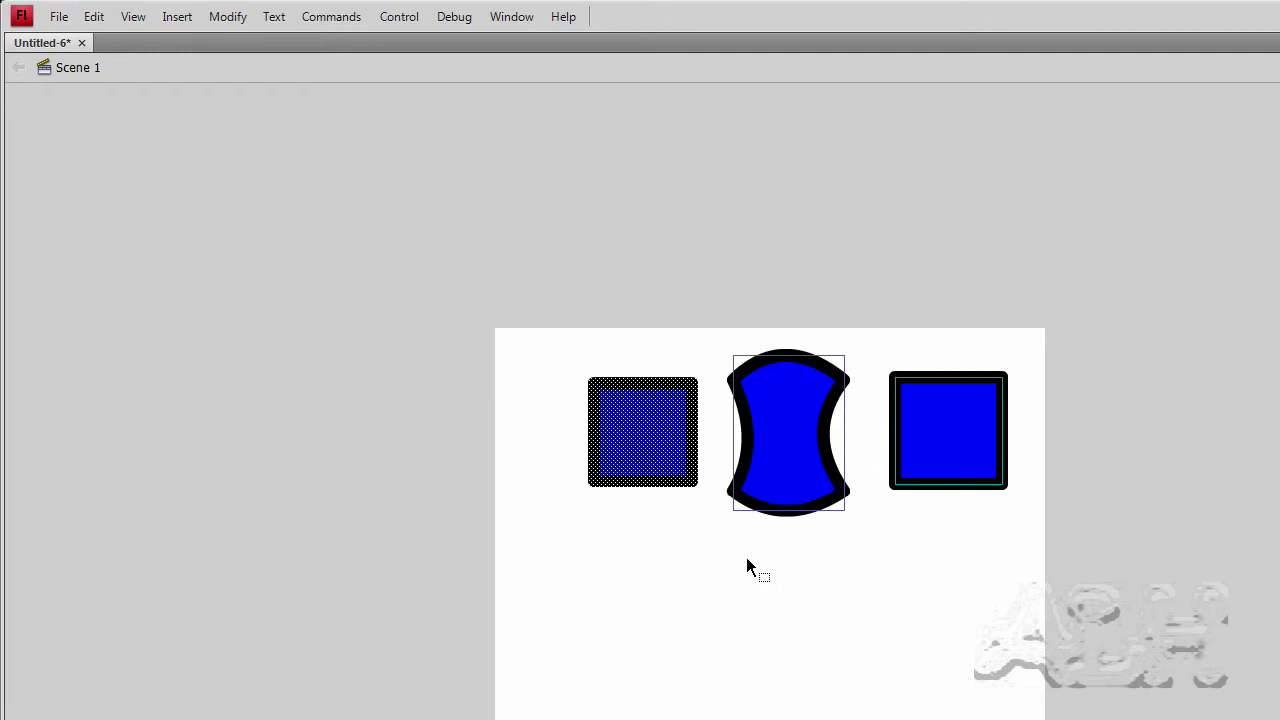
click(228, 17)
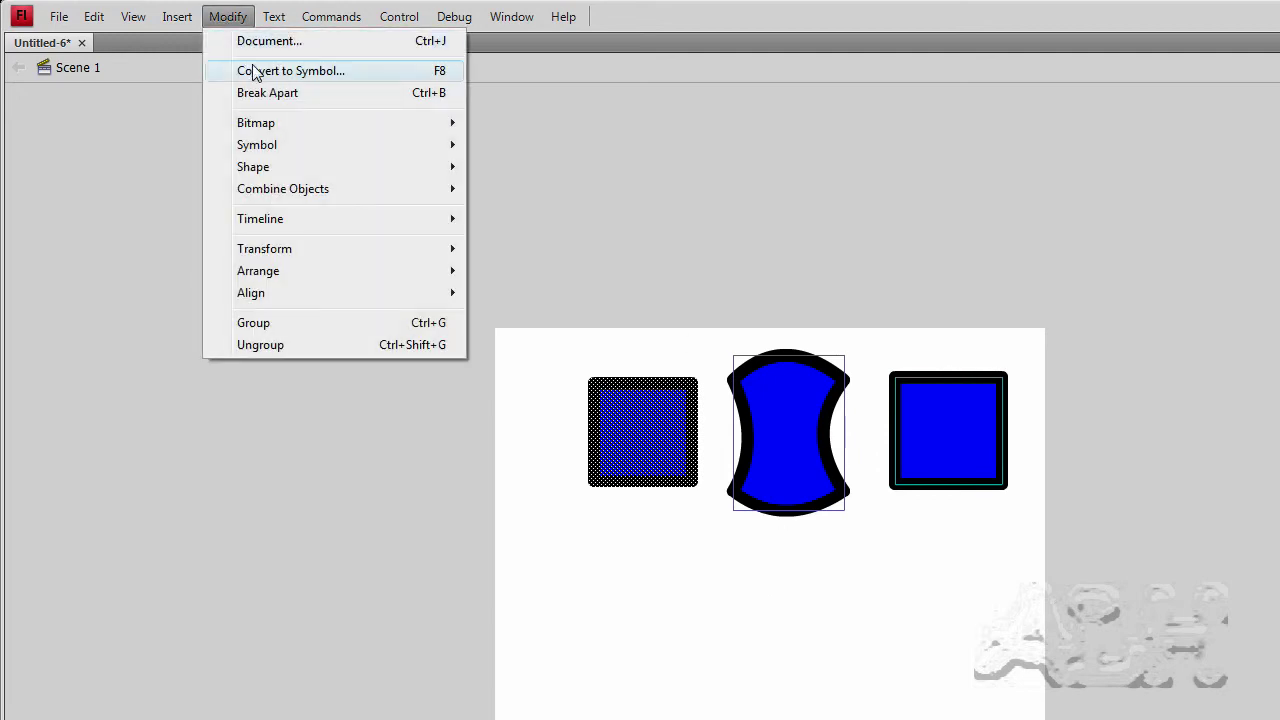
click(300, 322)
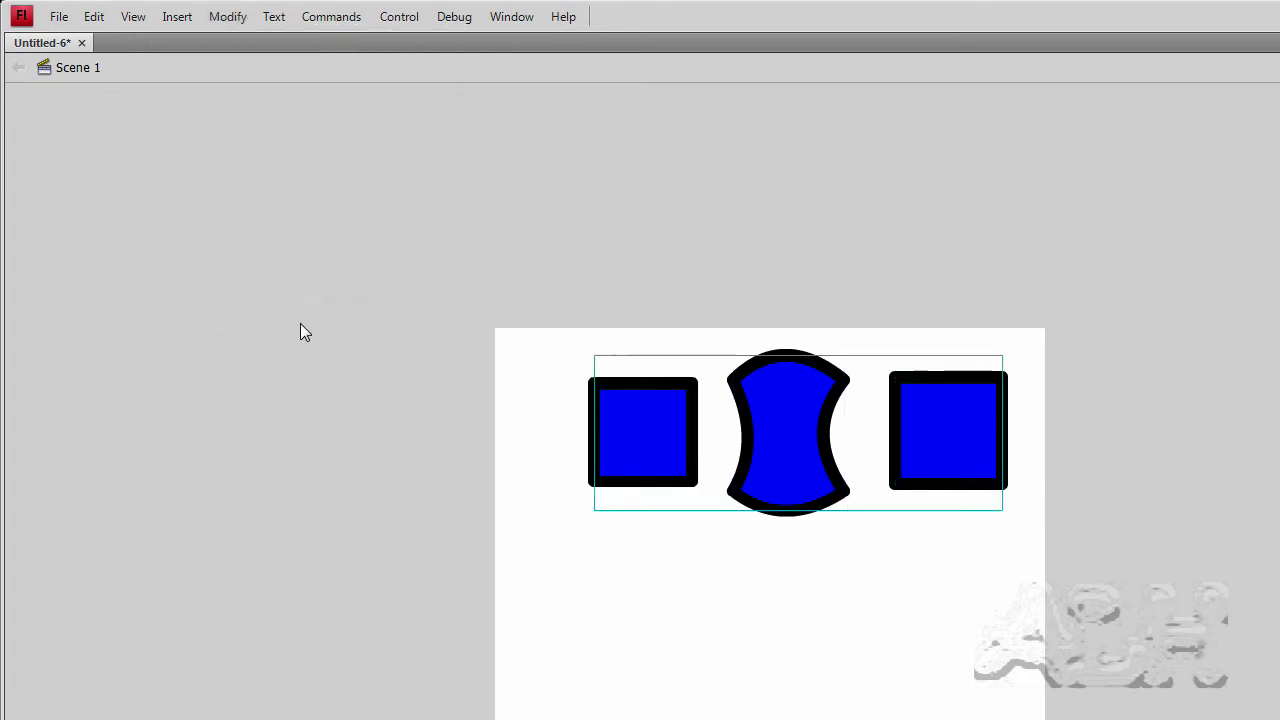
drag(788, 441, 751, 420)
double_click(763, 410)
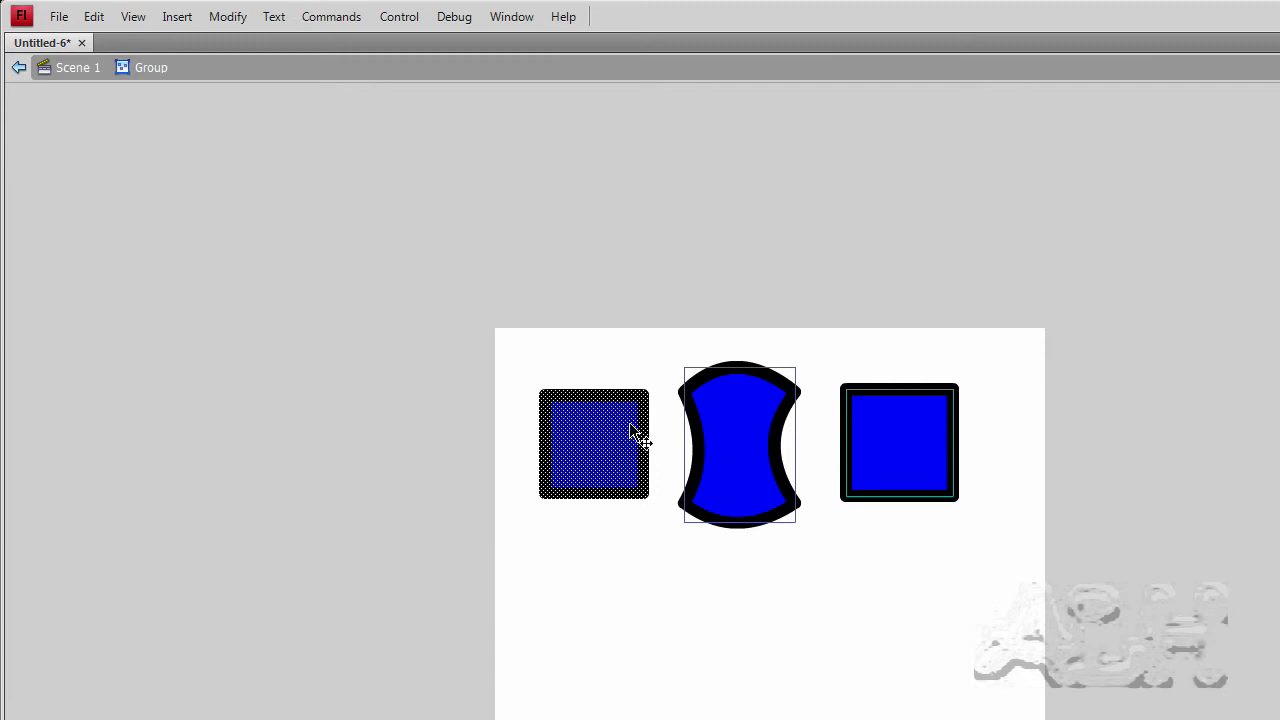
click(604, 362)
click(609, 394)
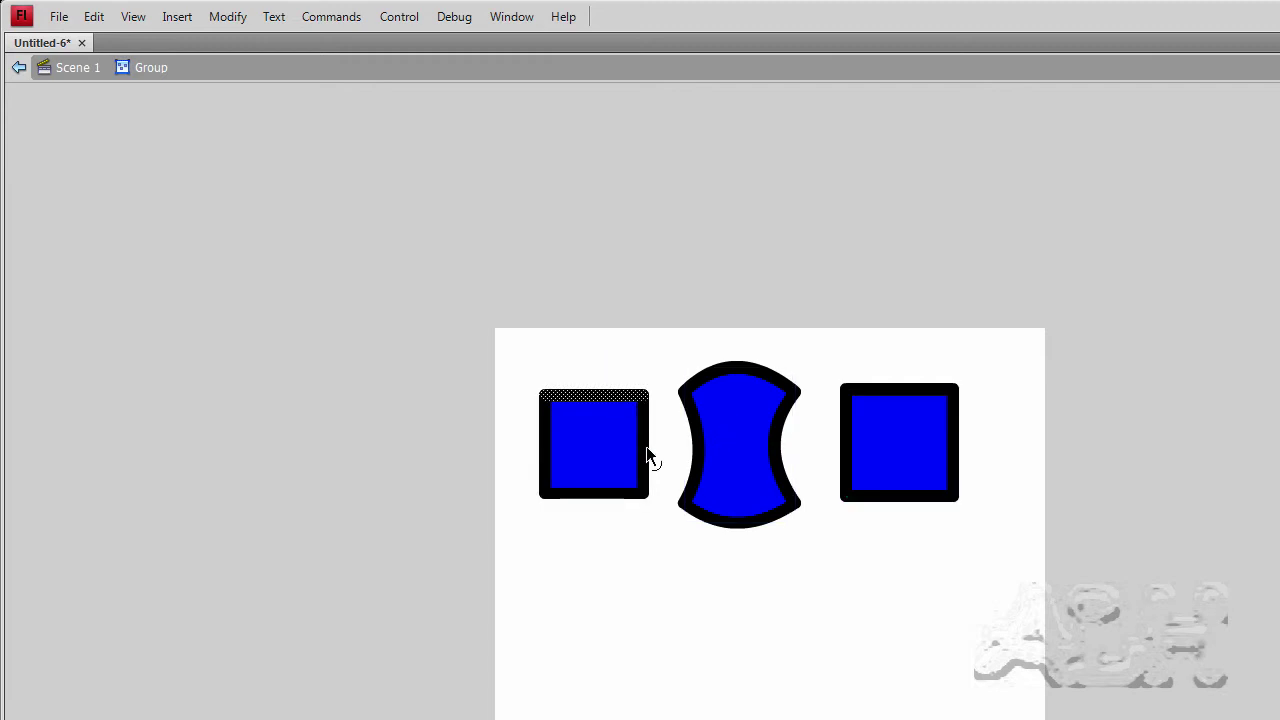
click(741, 458)
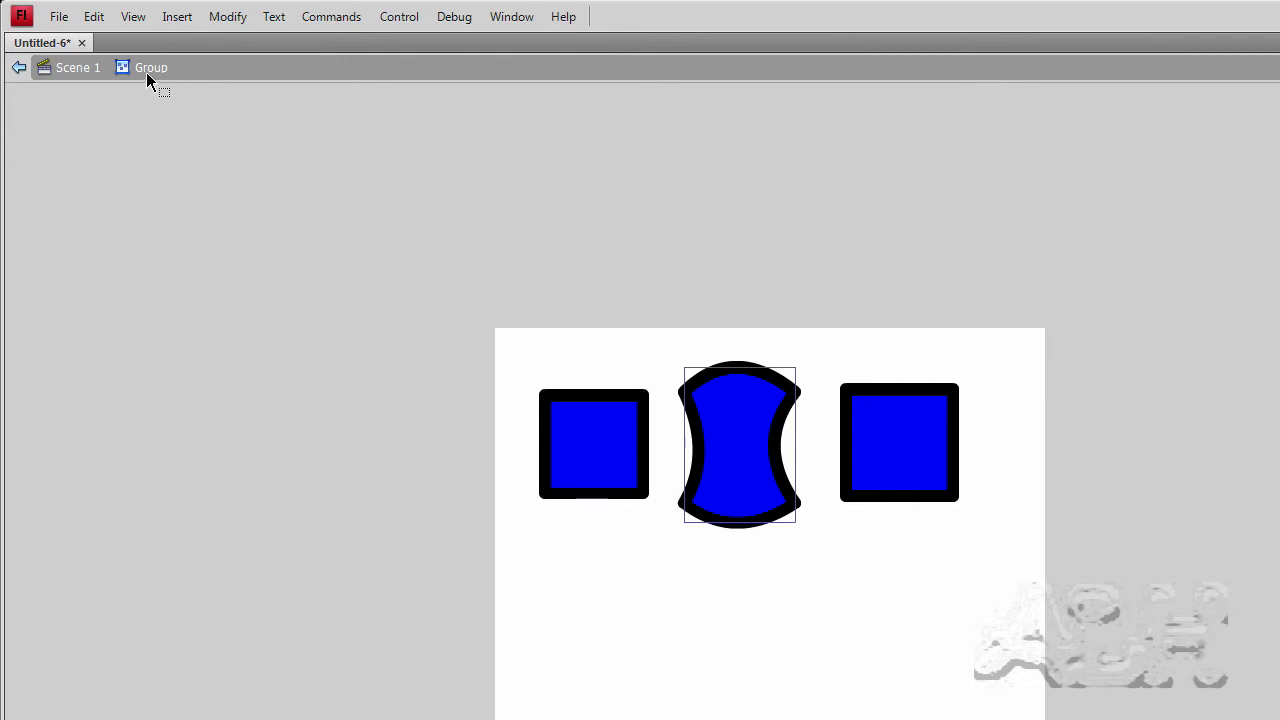
click(79, 70)
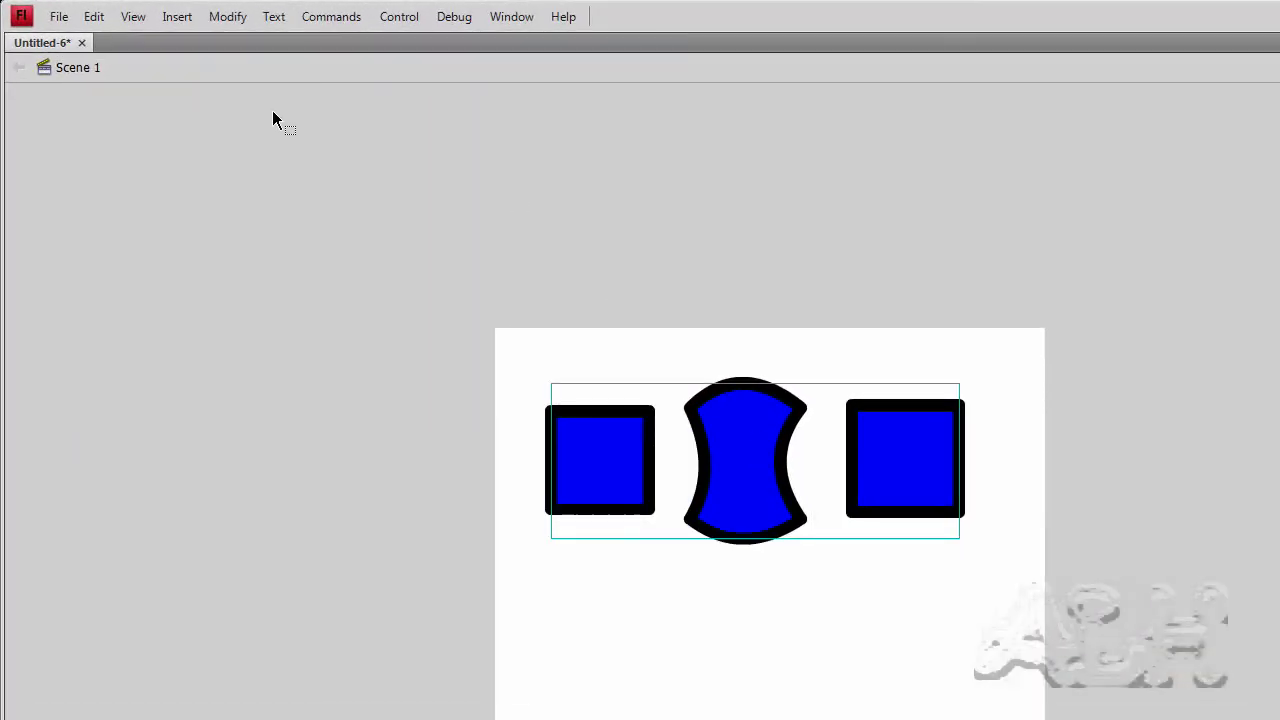
- Apply Modify > Ungroup to the three-shape group and click each shape to confirm they are separate
click(242, 17)
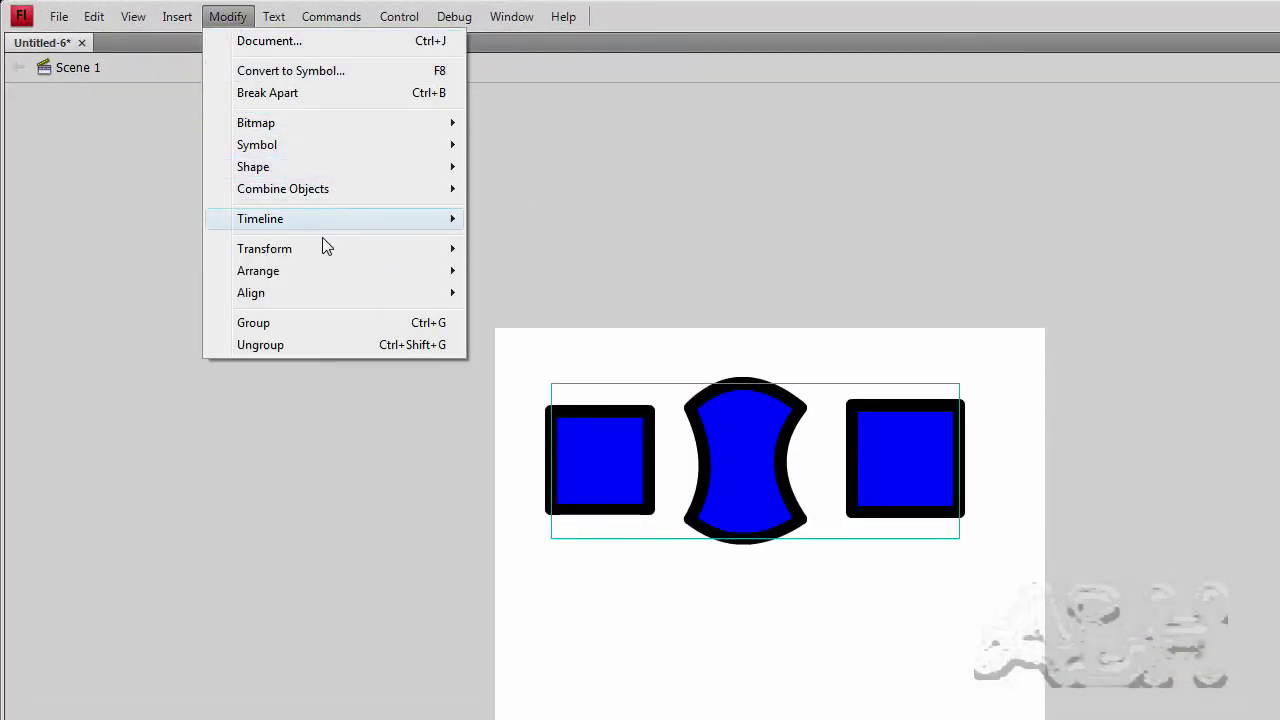
click(378, 345)
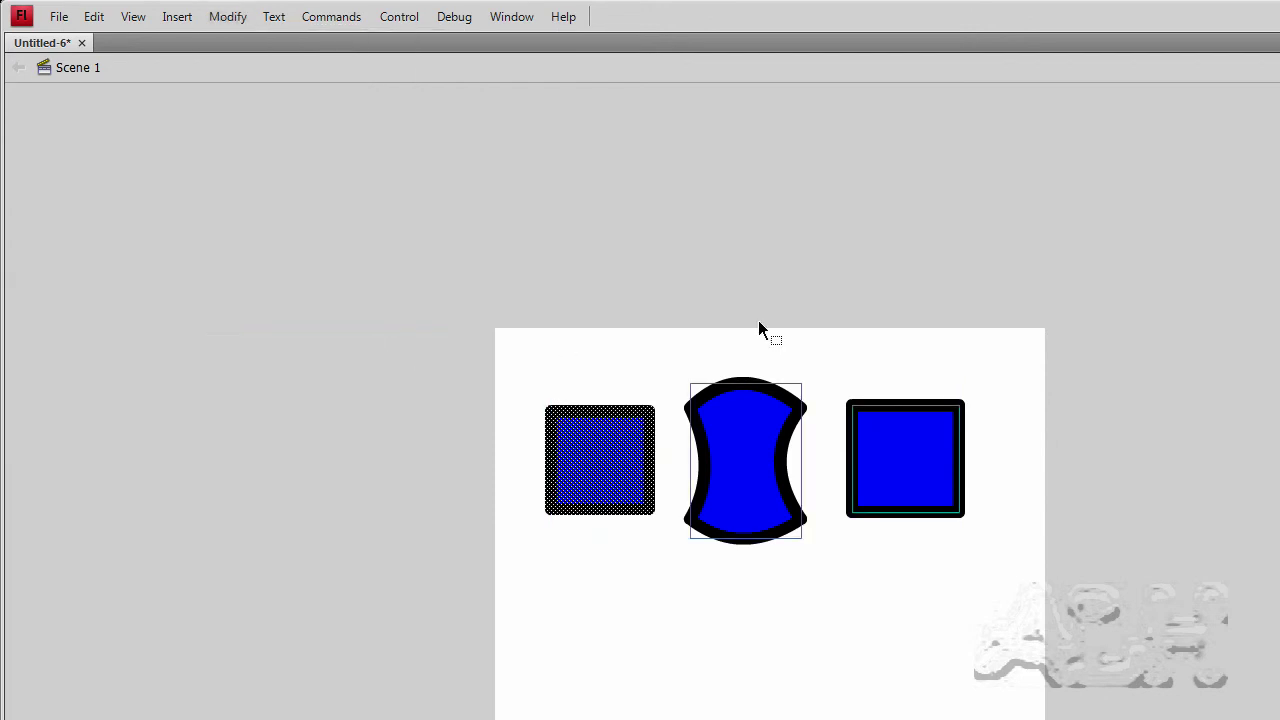
click(823, 336)
click(757, 443)
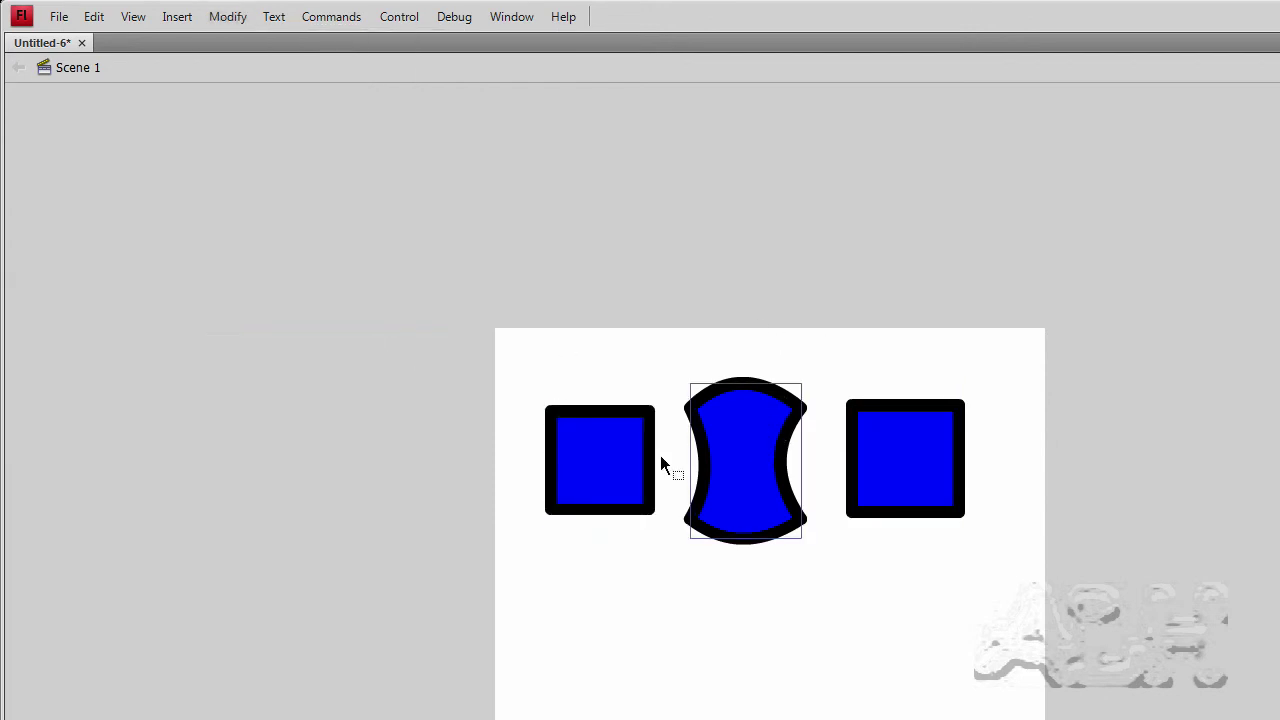
click(591, 457)
click(744, 457)
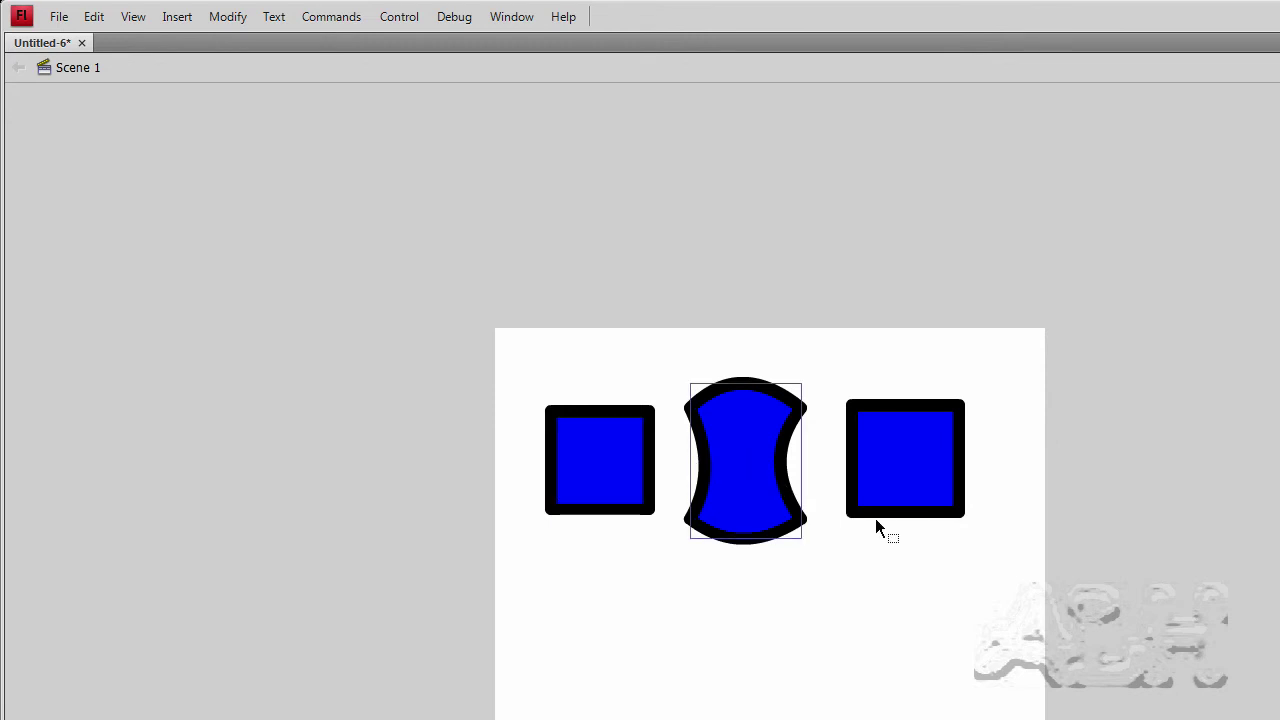
click(933, 453)
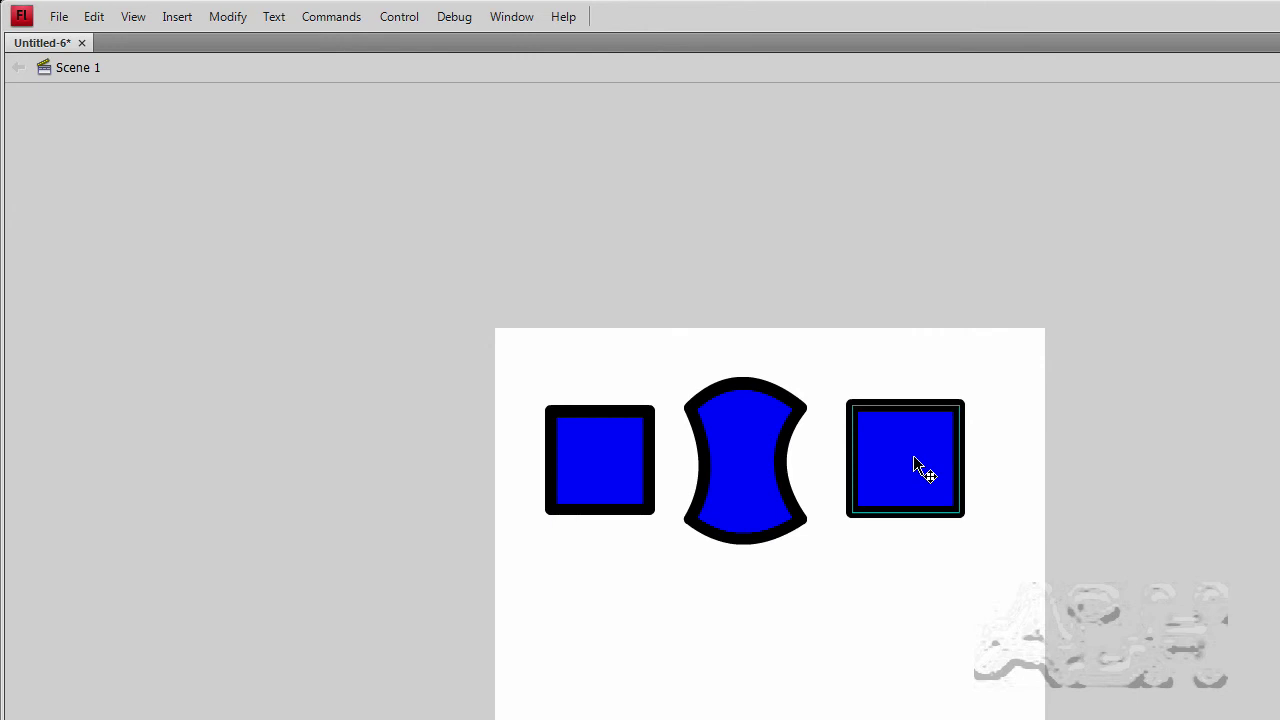
- Ungroup the right-hand blue square with Modify > Ungroup, returning it to a raw shape
click(226, 17)
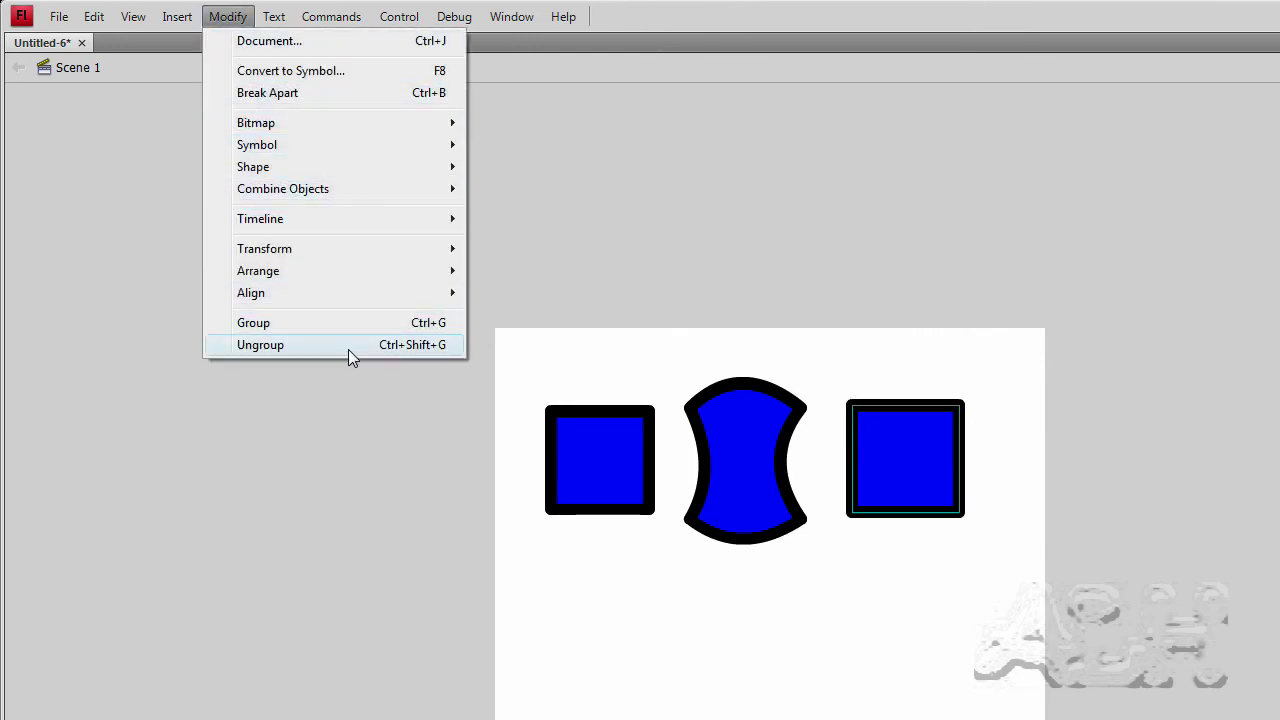
click(858, 268)
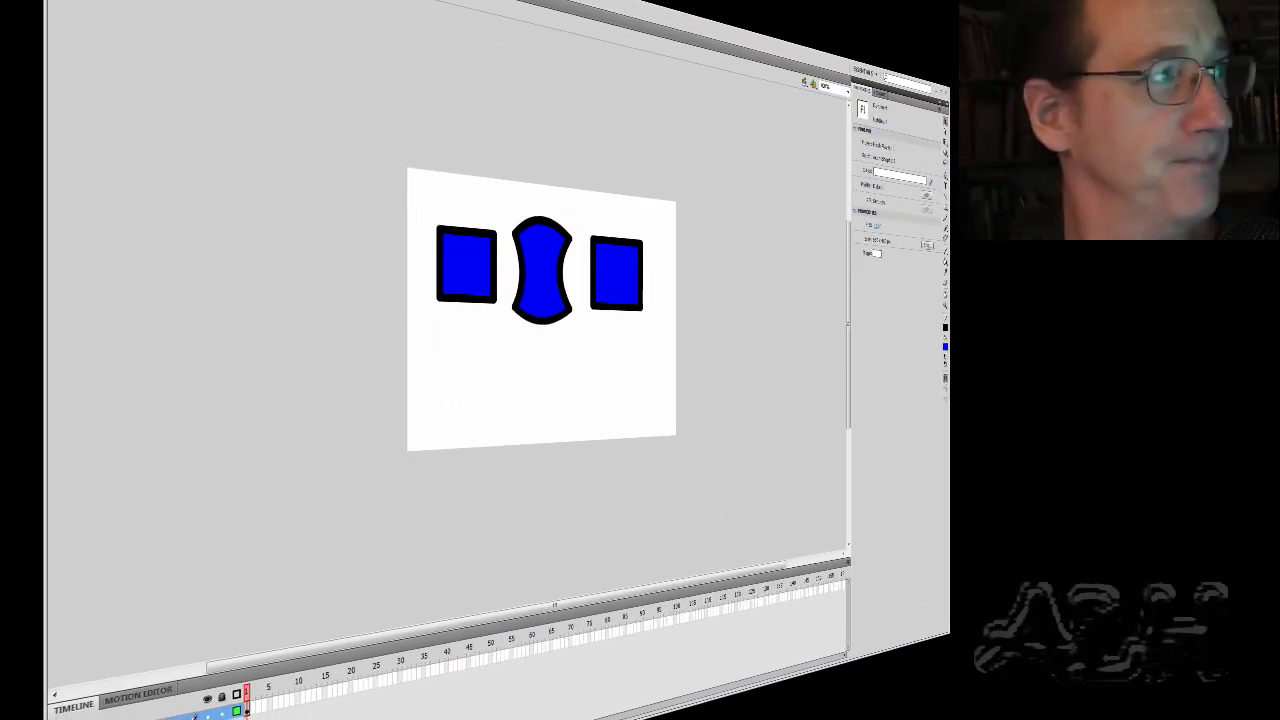
- Bring up the File menu with its Save command for the finished document
click(100, 2)
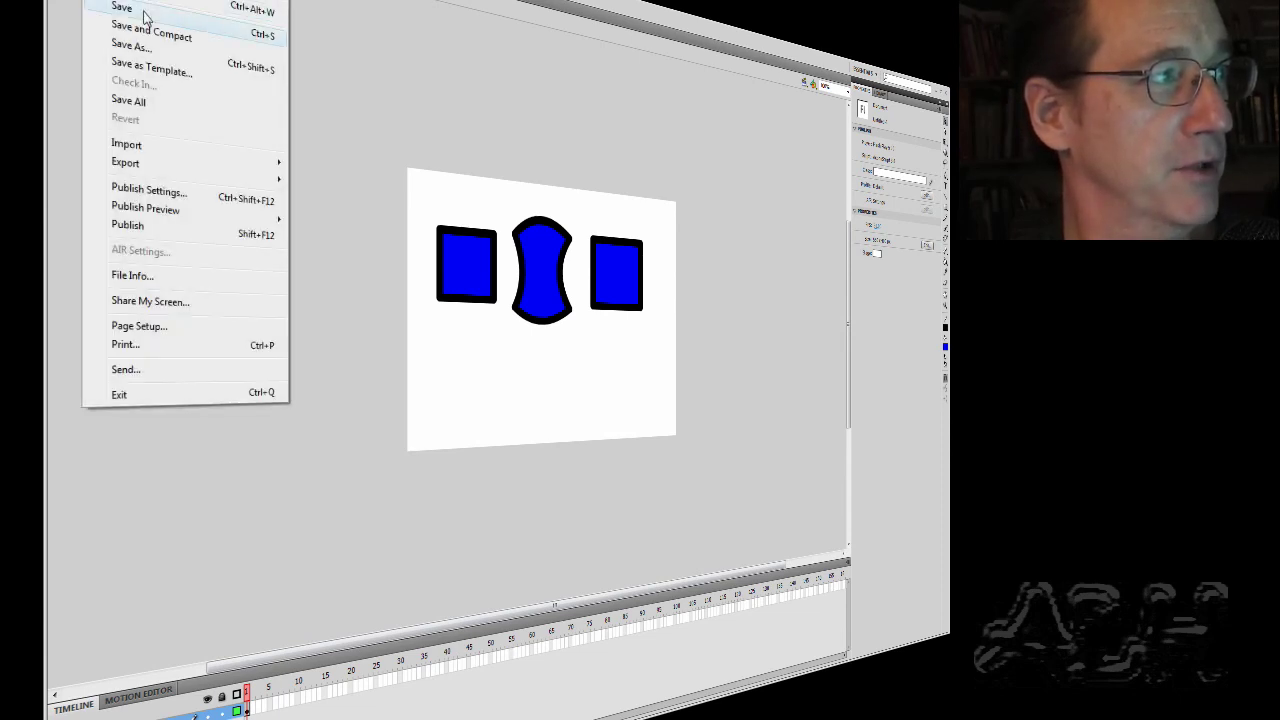